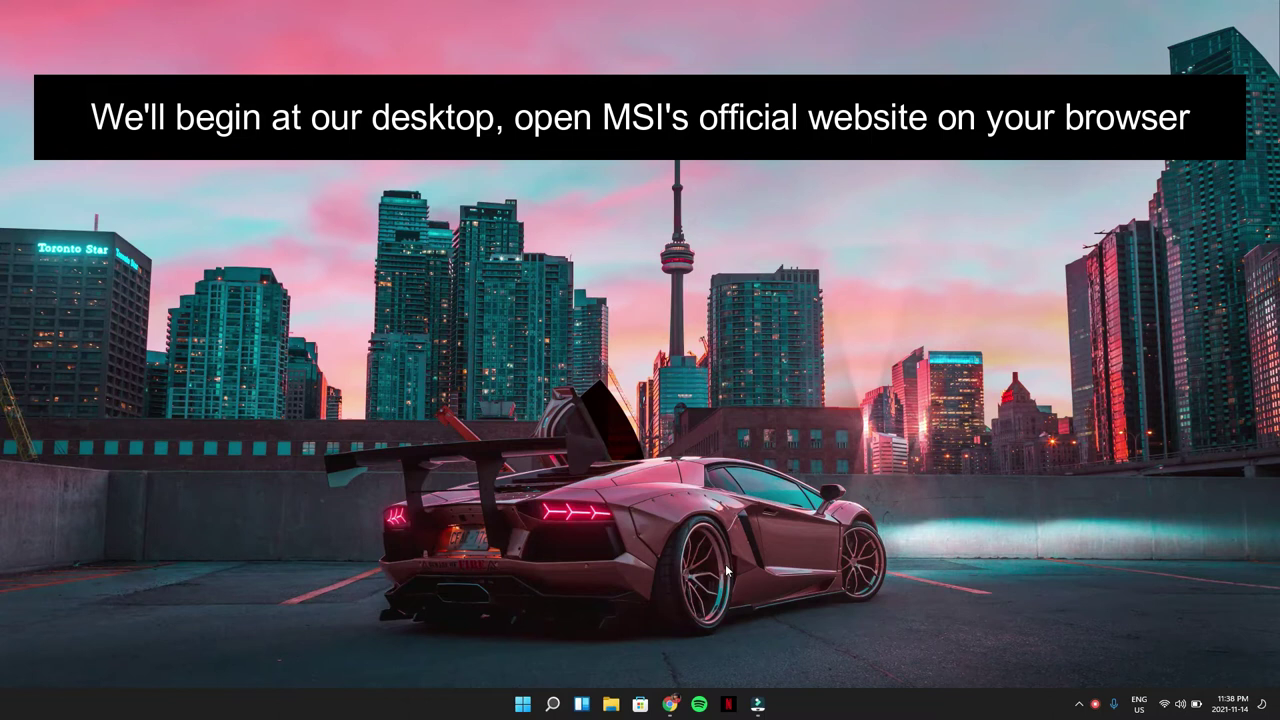
# Download MSI Afterburner from MSI's official Afterburner page and show the downloaded zip file in its folder
pyautogui.click(670, 703)
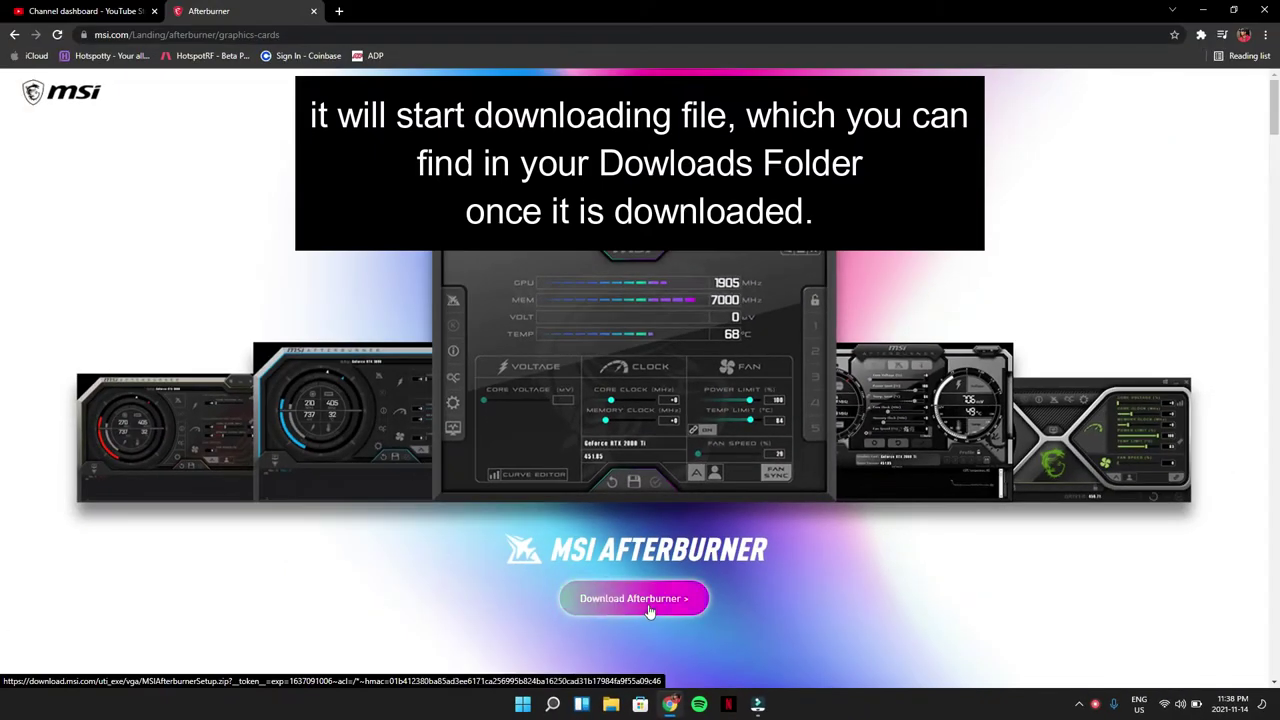
pyautogui.click(650, 610)
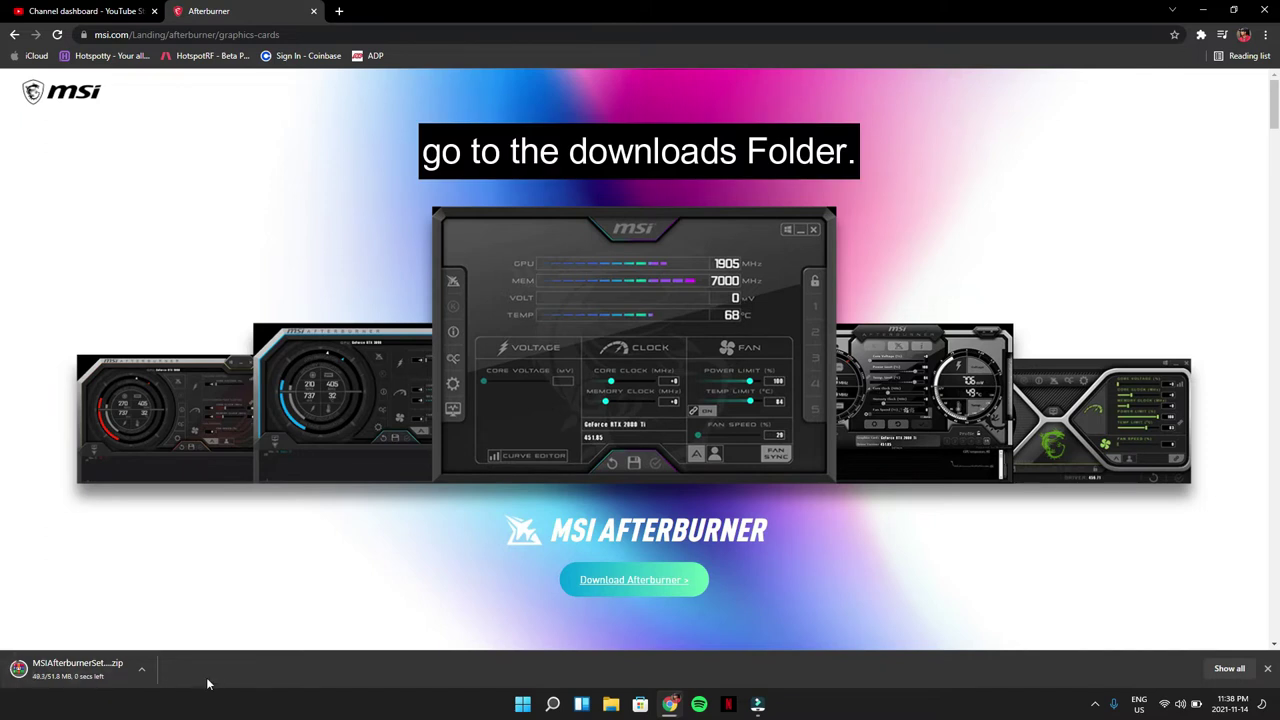
pyautogui.click(141, 670)
pyautogui.click(168, 623)
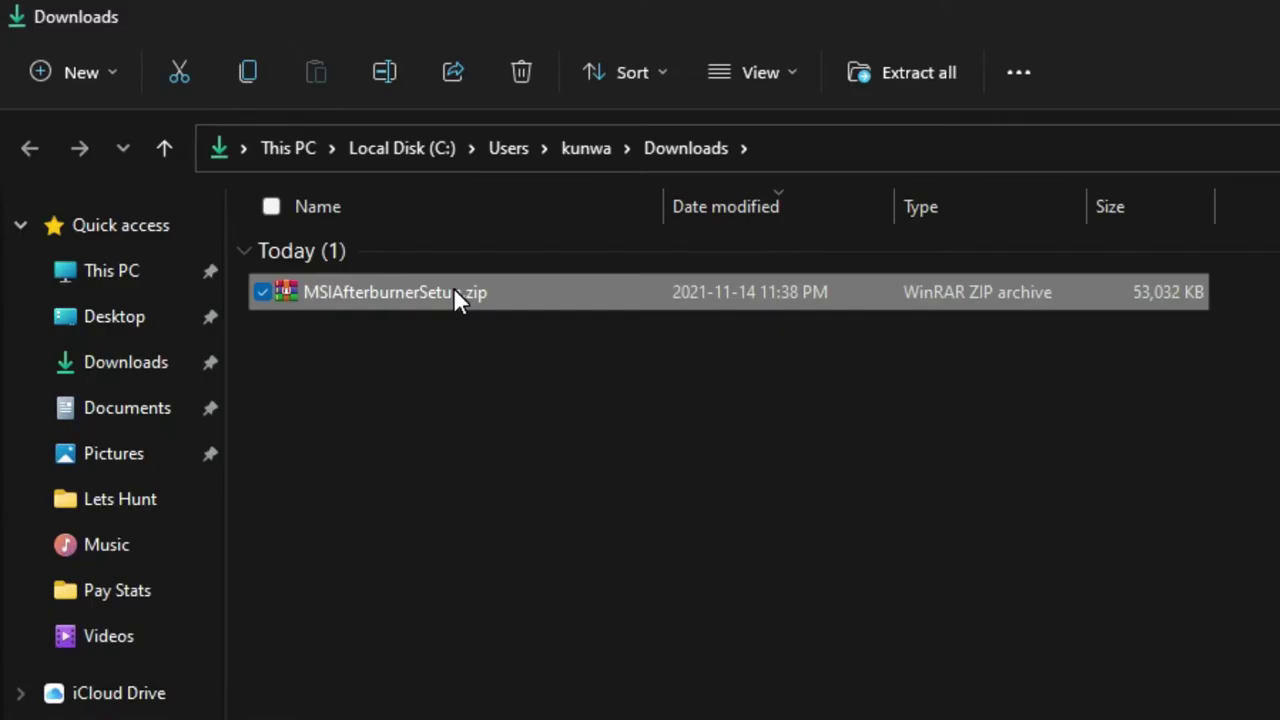
# Extract MSIAfterburnerSetup.zip into its own MSIAfterburnerSetup folder in Downloads using WinRAR
pyautogui.rightClick(462, 290)
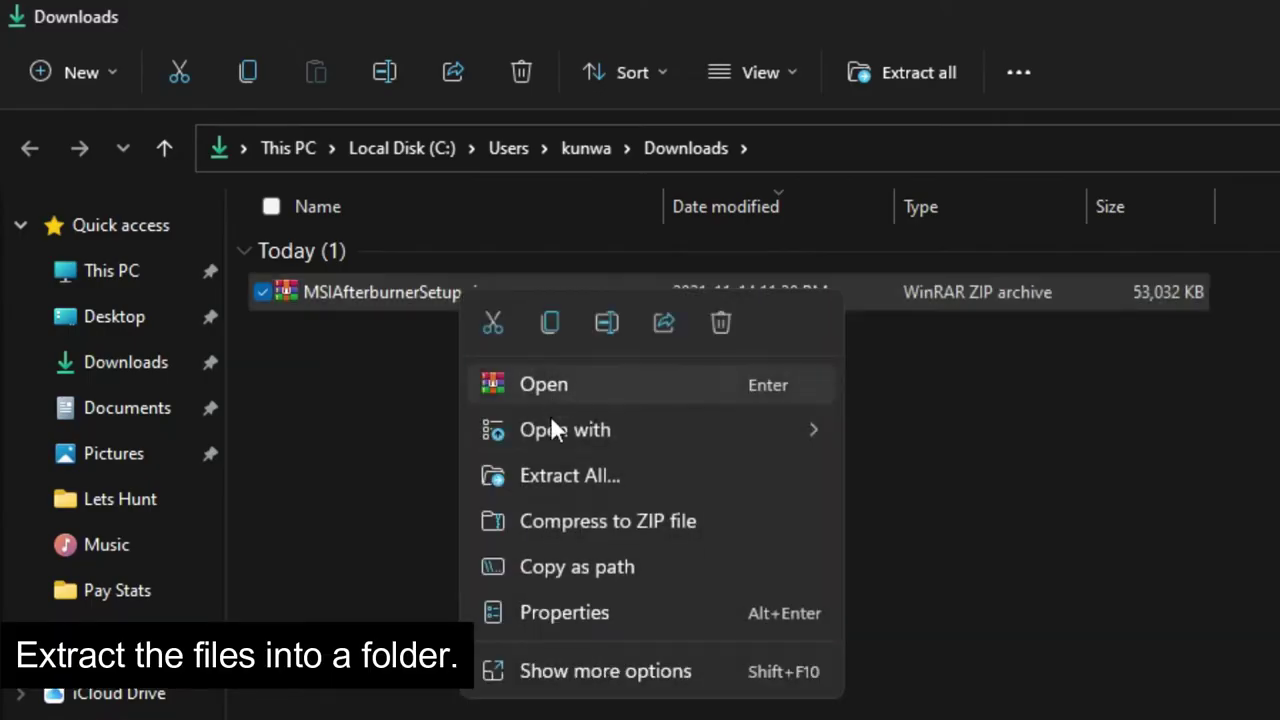
pyautogui.click(575, 697)
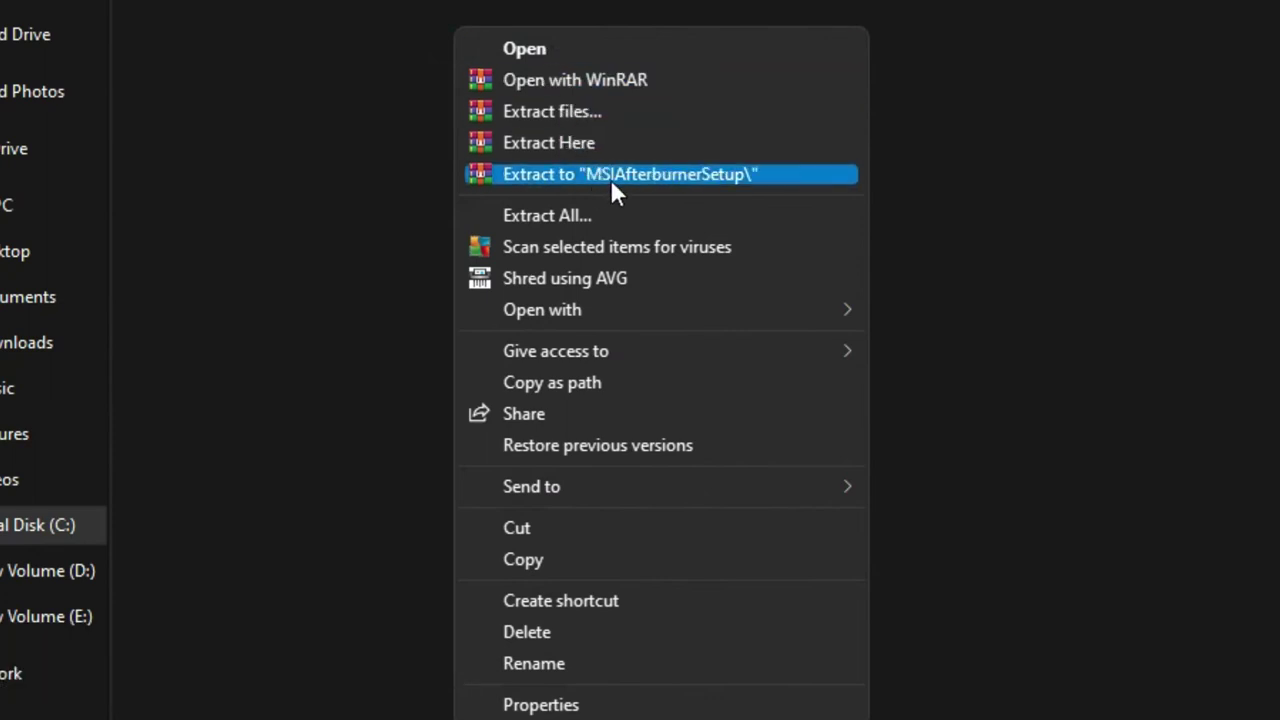
pyautogui.click(610, 176)
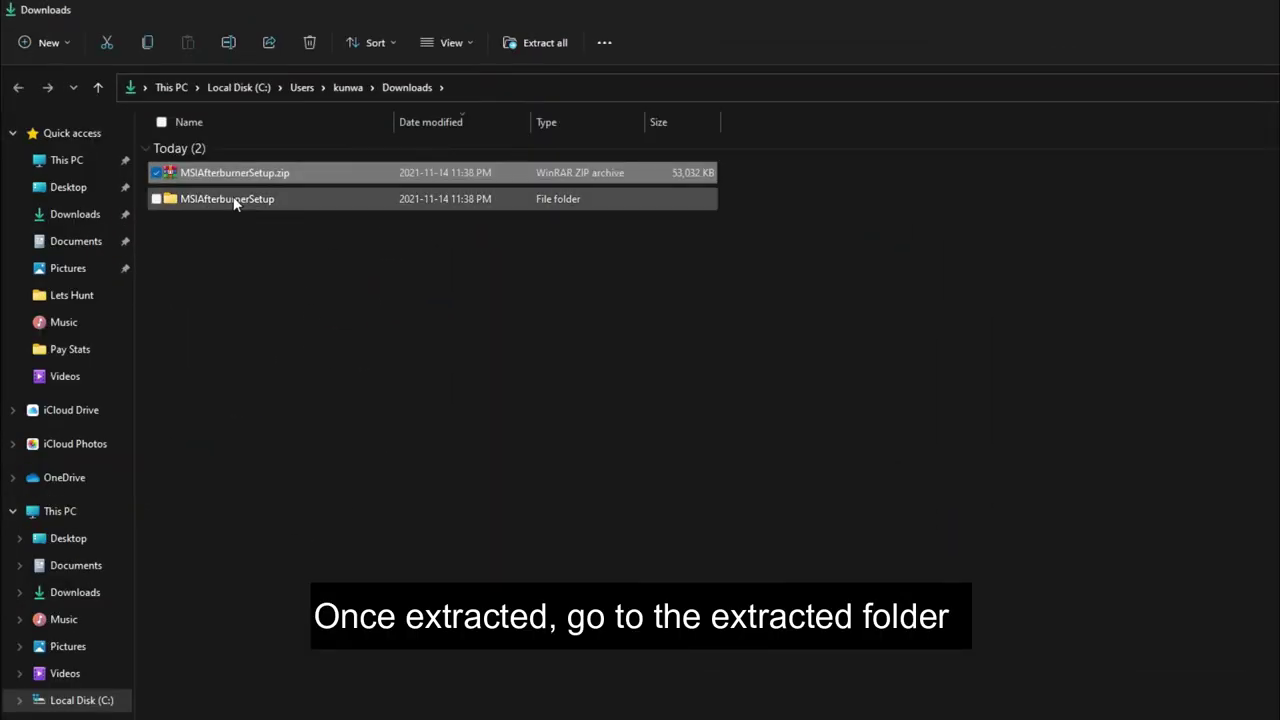
# Open the extracted MSIAfterburnerSetup folder and run MSIAfterburnerSetup464Beta4.exe as administrator
pyautogui.click(233, 198)
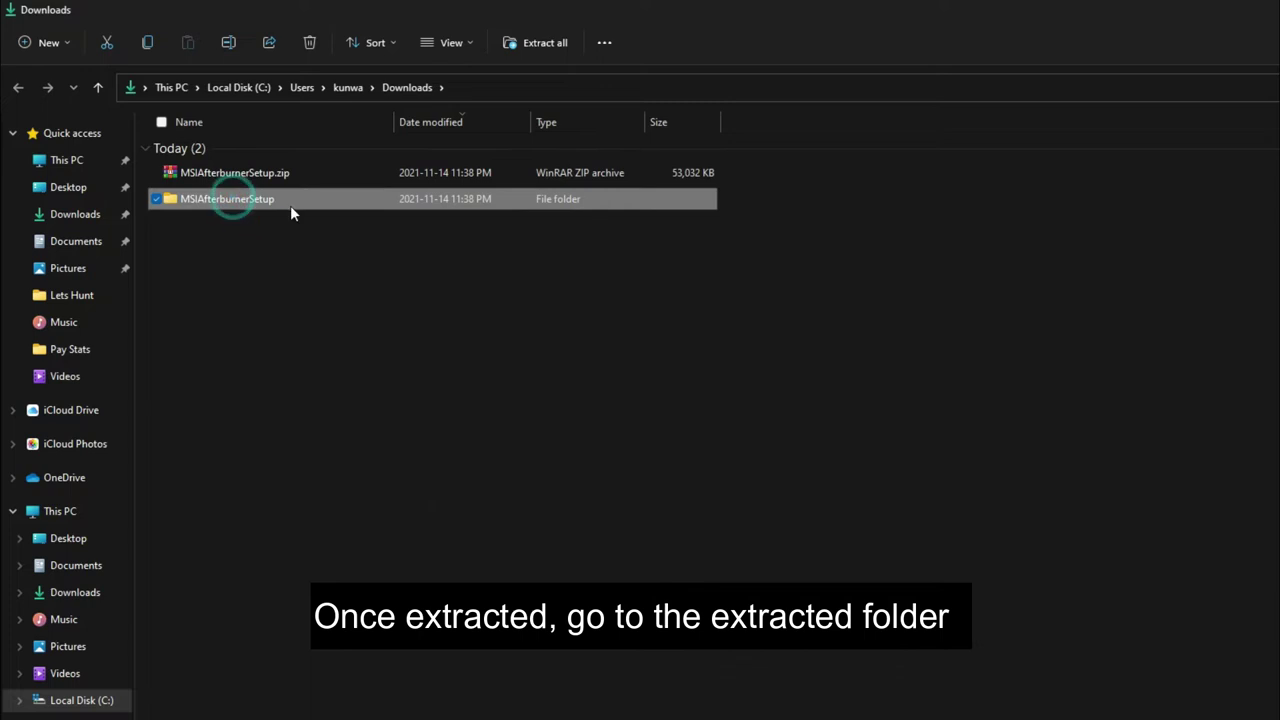
pyautogui.rightClick(311, 283)
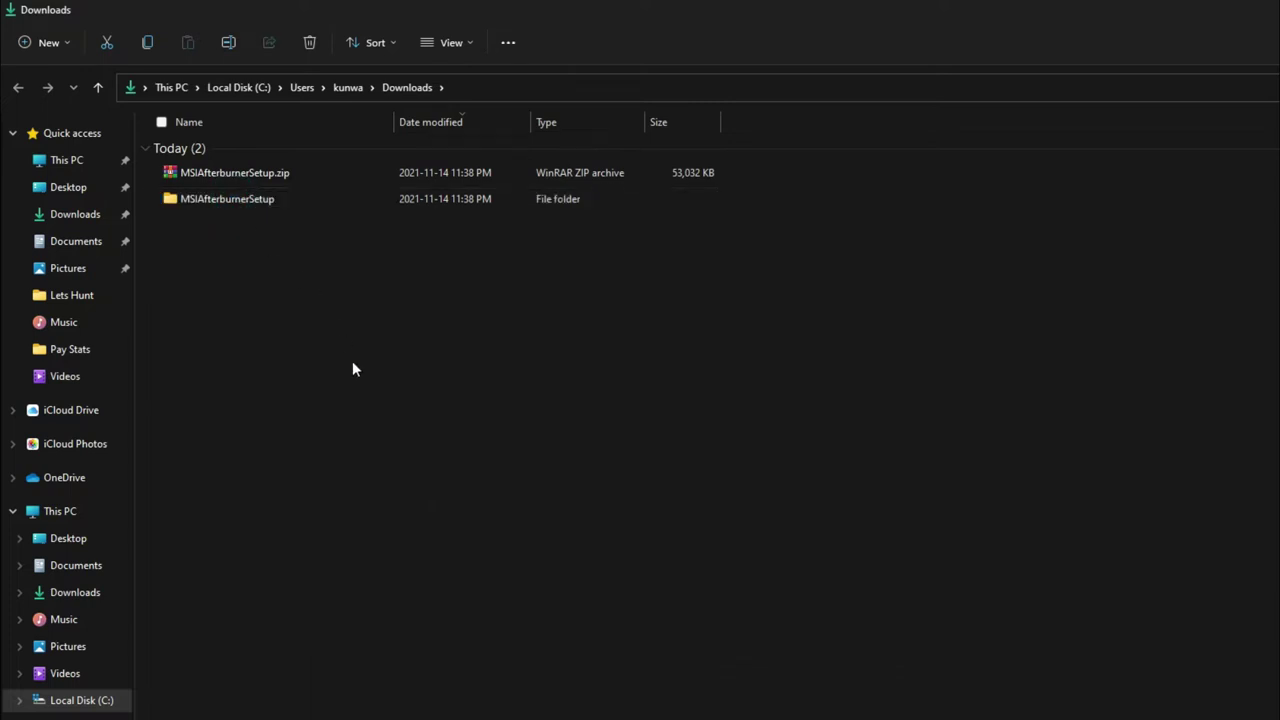
pyautogui.click(360, 509)
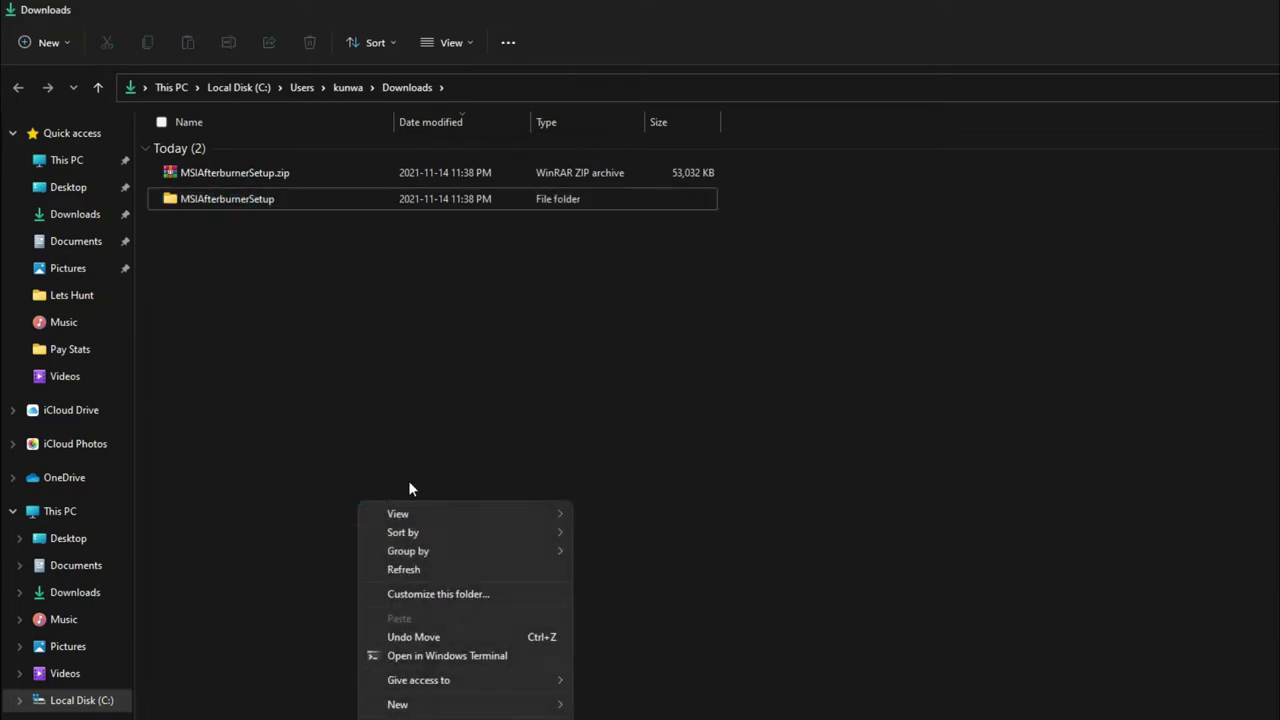
pyautogui.click(414, 564)
pyautogui.doubleClick(222, 200)
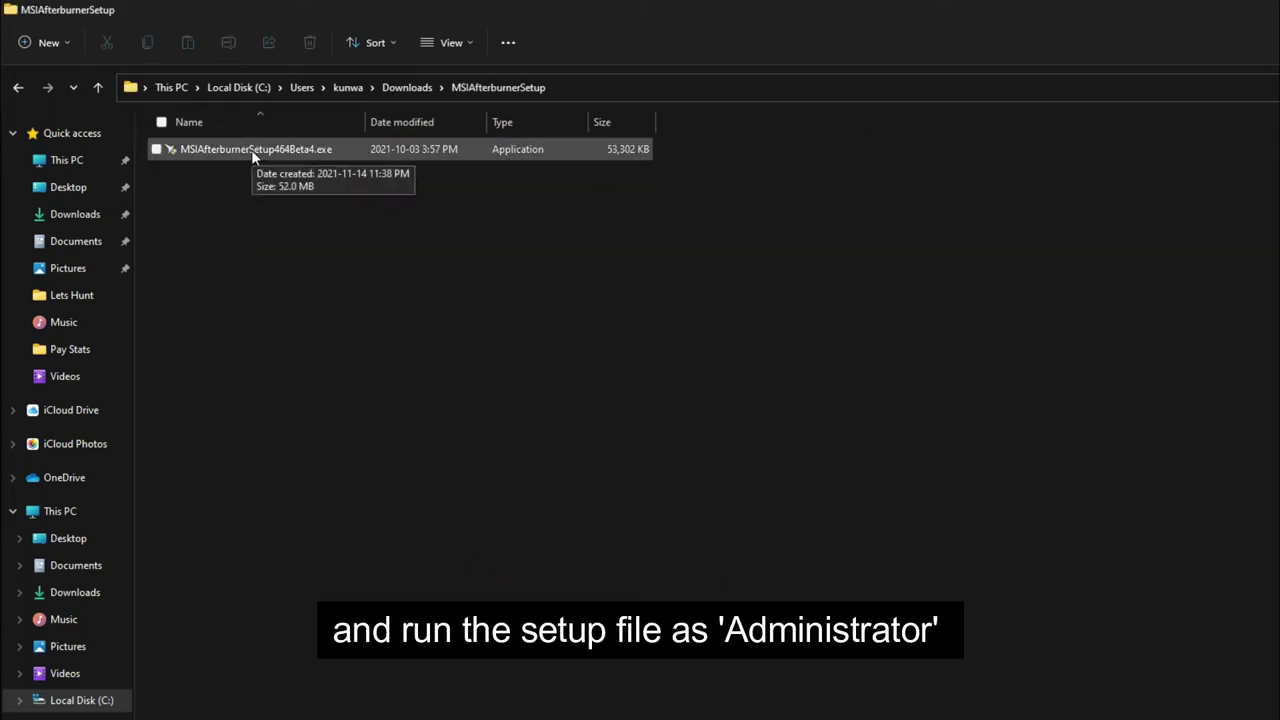
pyautogui.rightClick(251, 149)
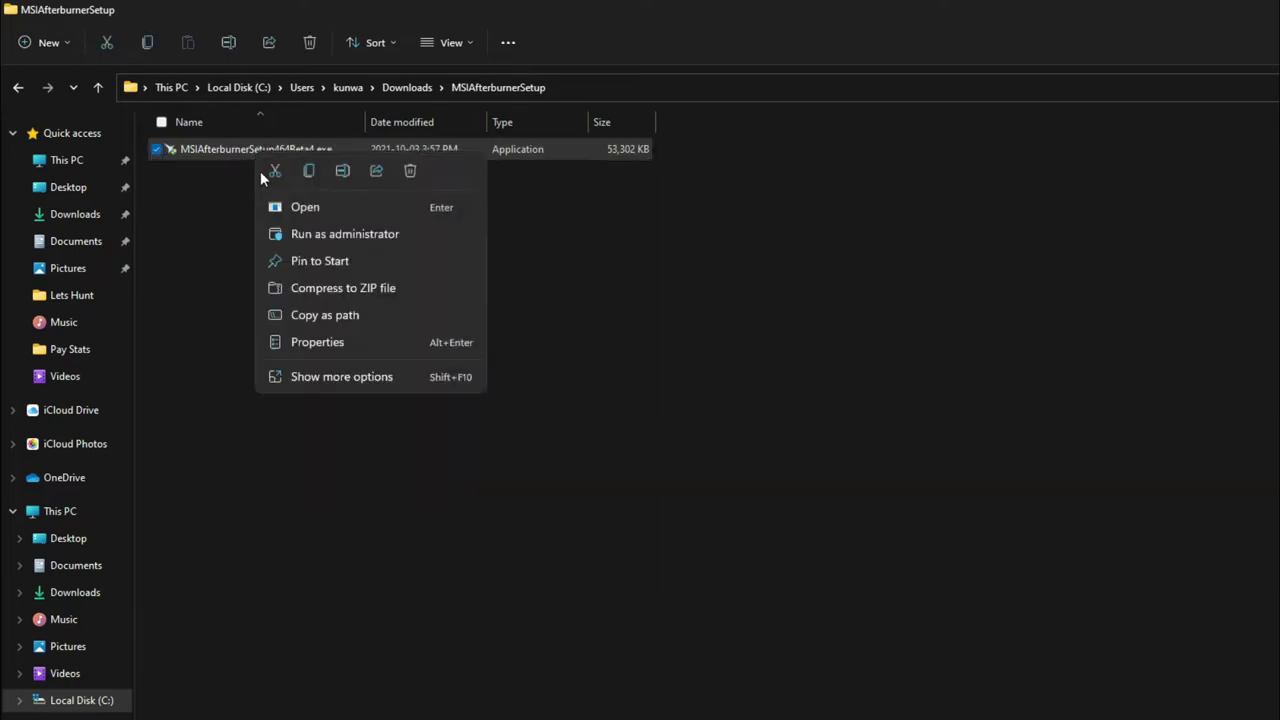
pyautogui.click(388, 234)
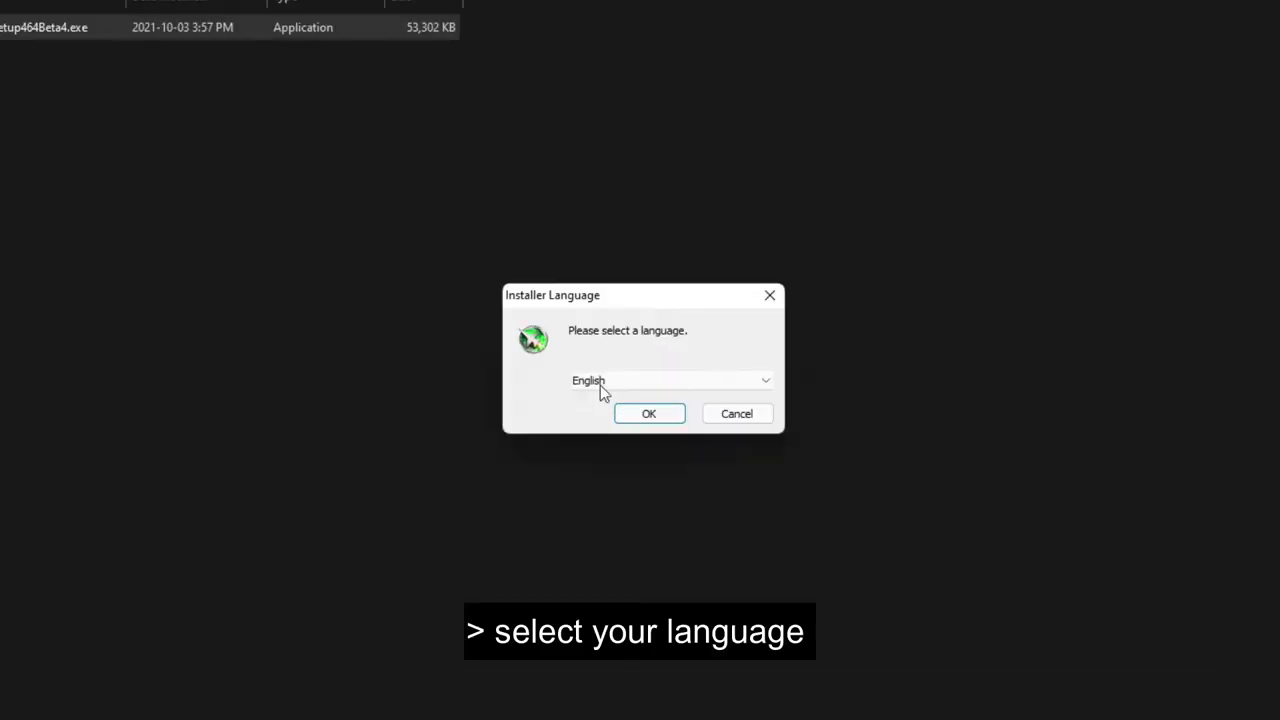
# Choose English as the installer language and accept the MSI Afterburner license agreement
pyautogui.click(649, 414)
pyautogui.click(765, 530)
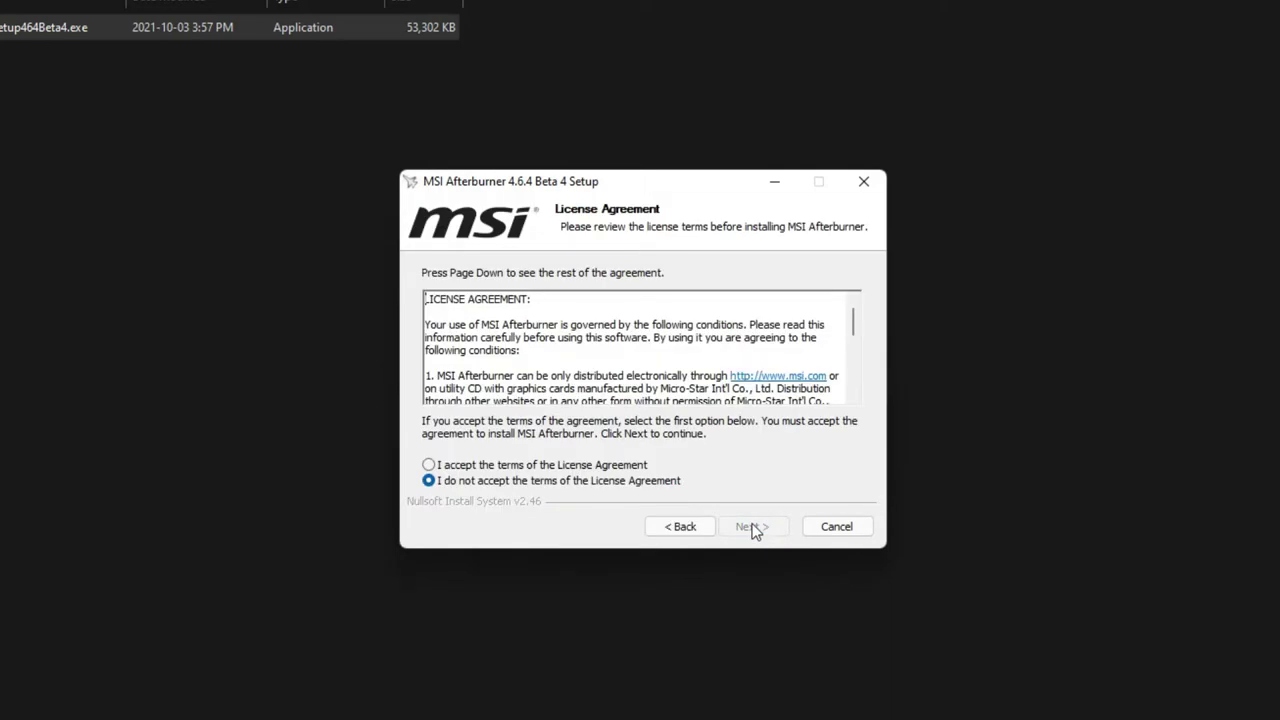
pyautogui.click(428, 465)
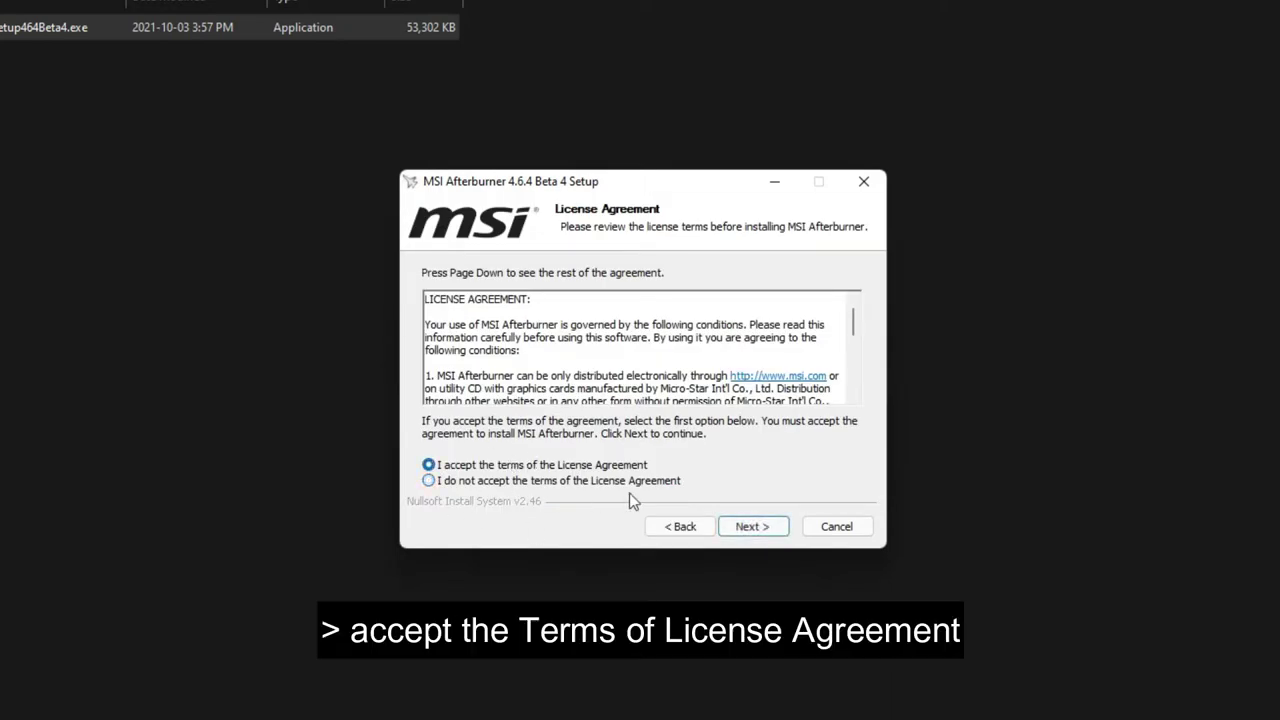
pyautogui.click(771, 526)
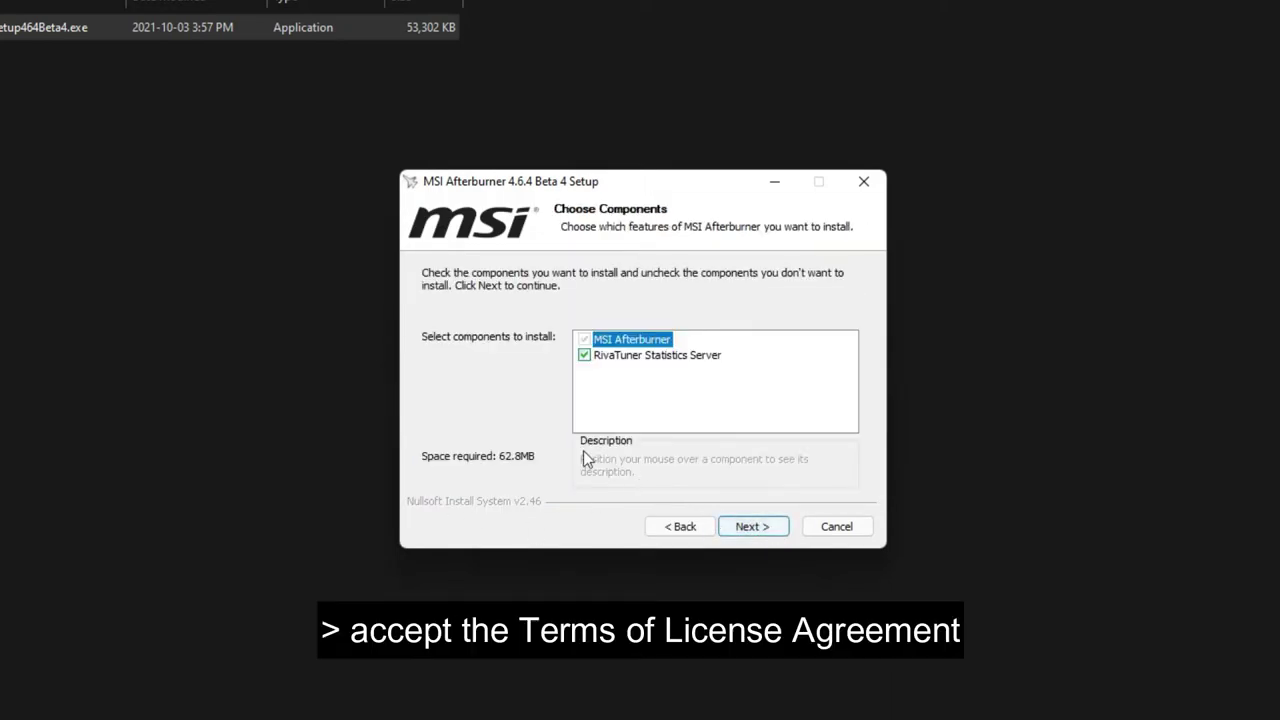
# Install MSI Afterburner with RivaTuner Statistics Server included, using the default destination and the MSI Afterburner Start Menu folder
pyautogui.click(585, 359)
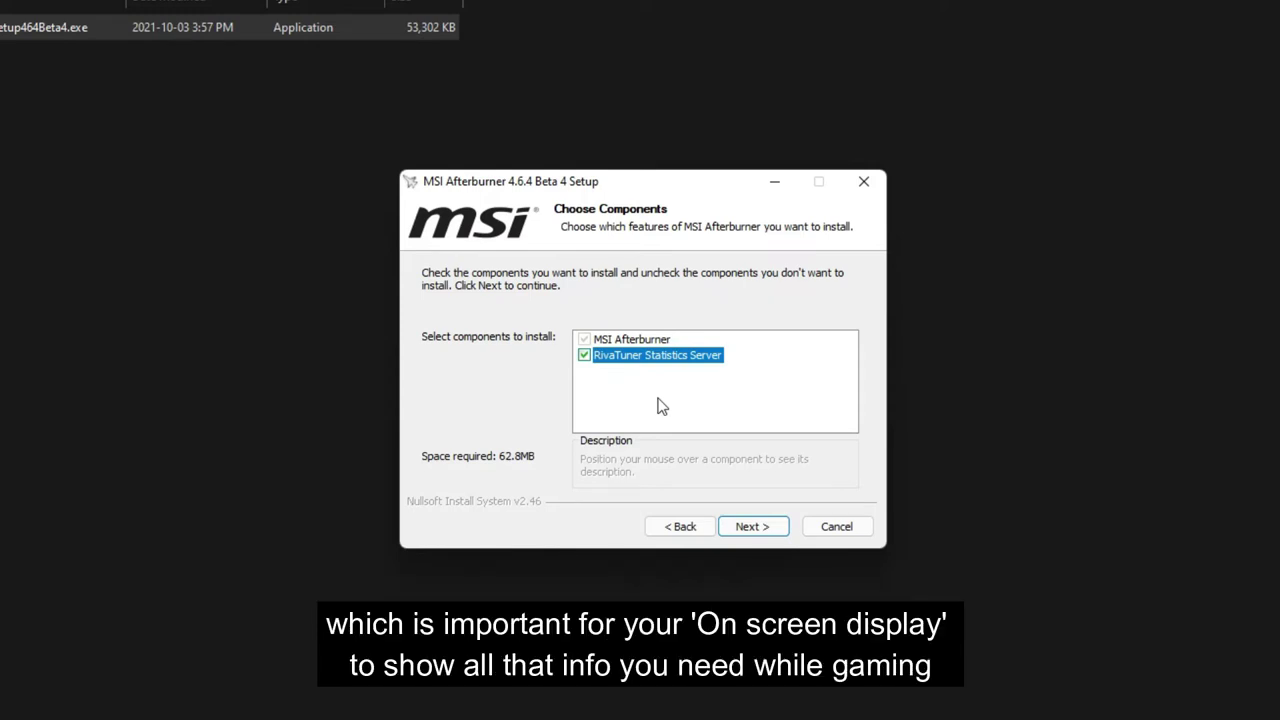
pyautogui.click(755, 530)
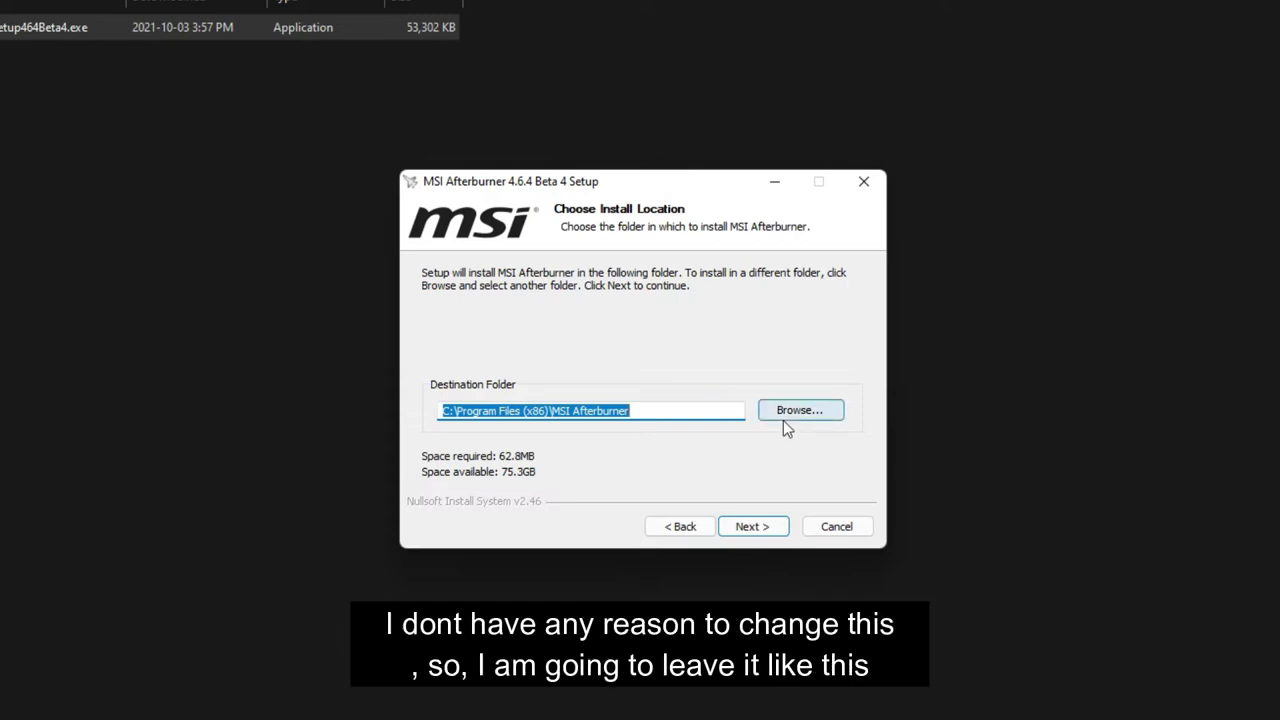
pyautogui.click(752, 527)
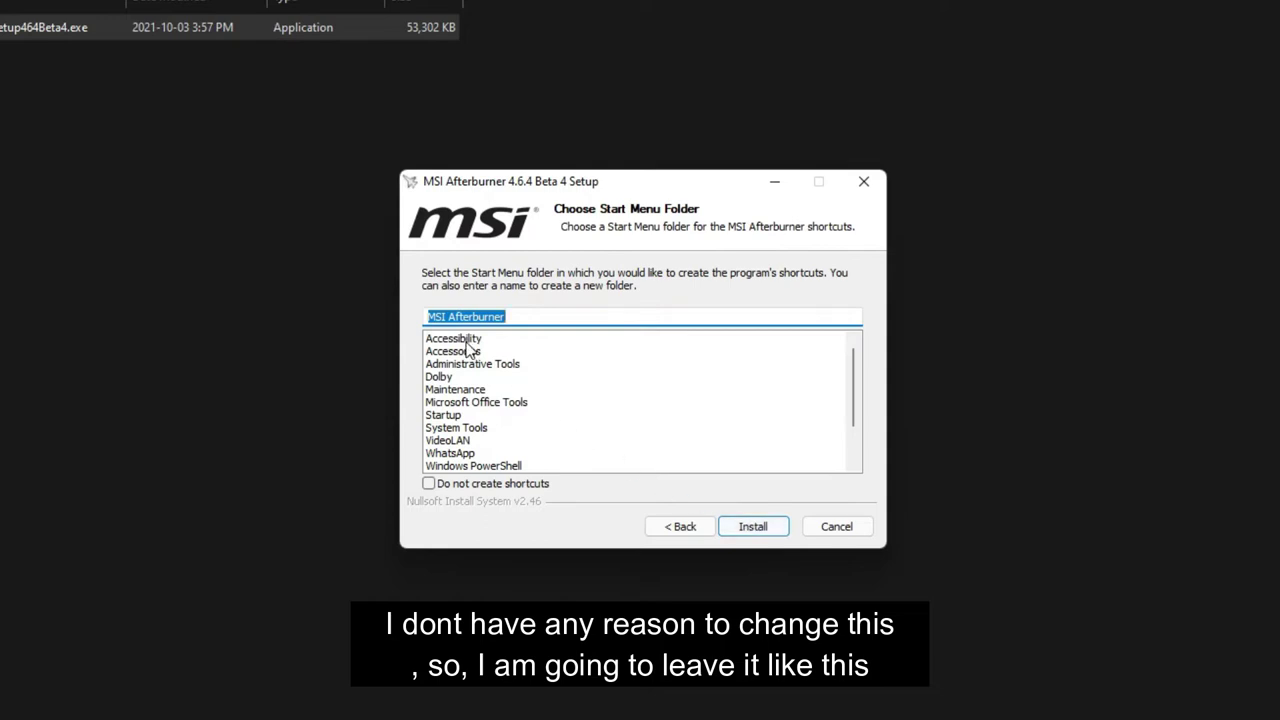
pyautogui.click(562, 320)
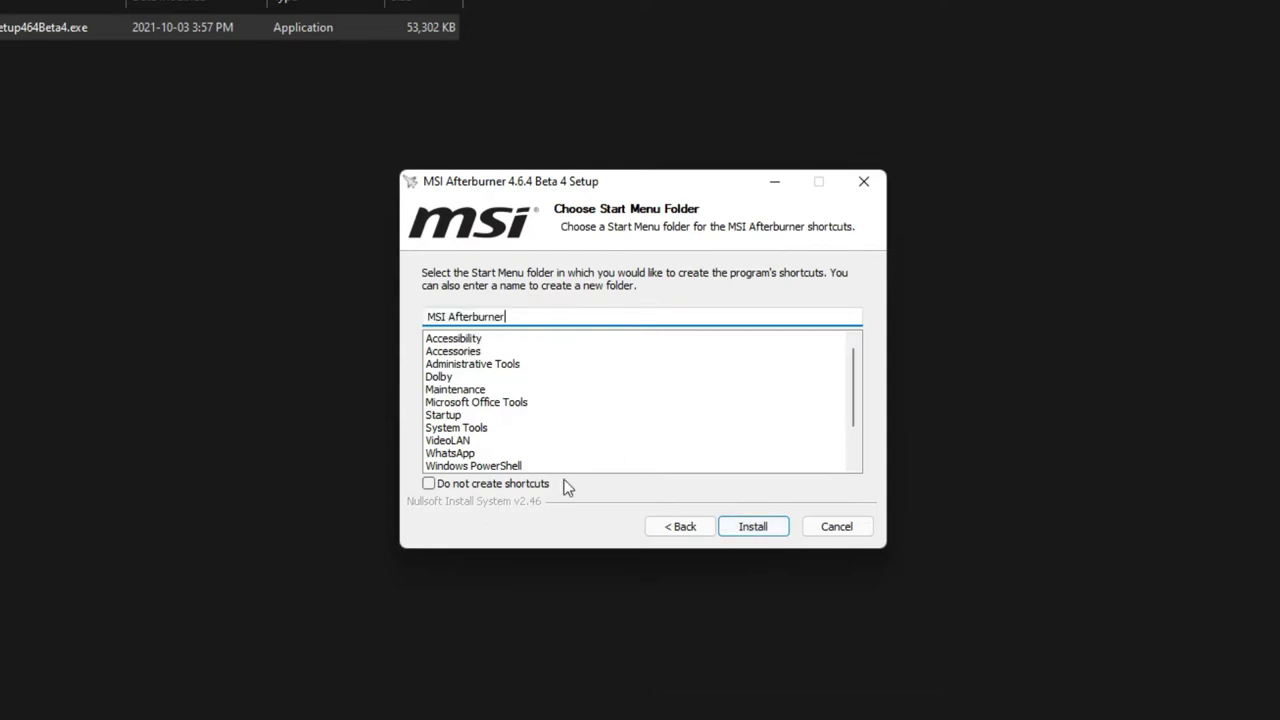
pyautogui.click(753, 527)
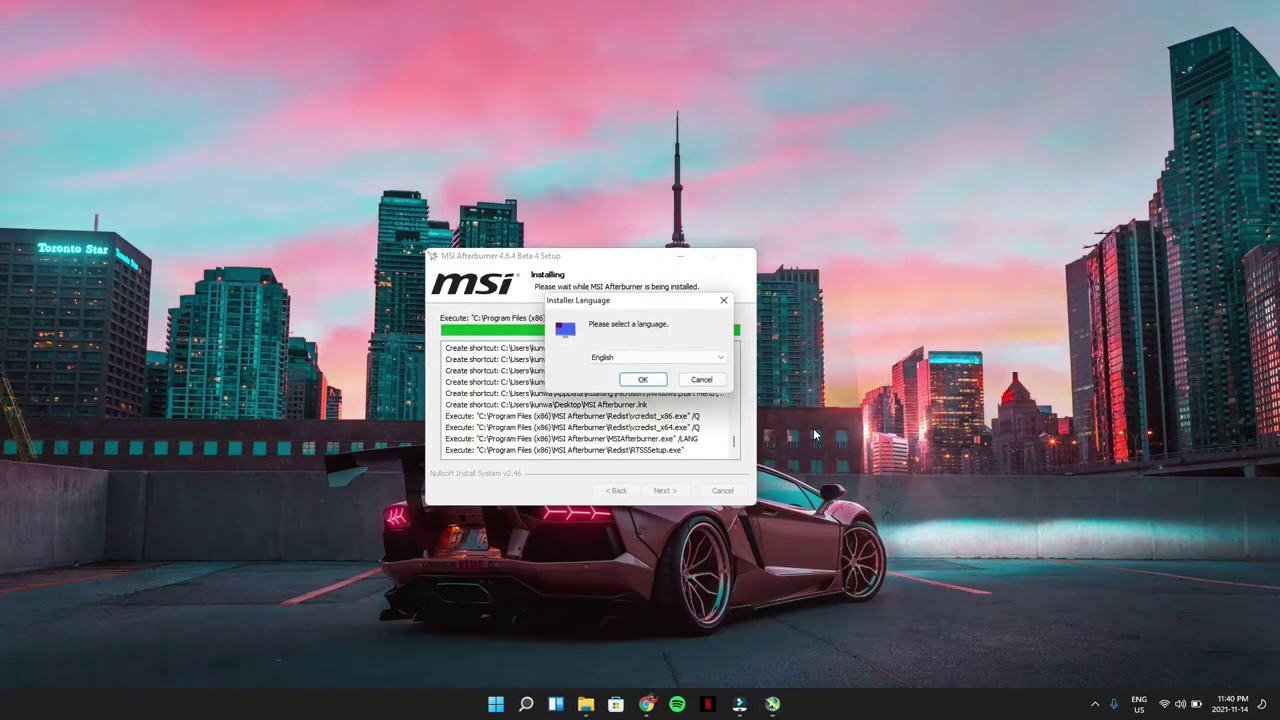
# Choose English for the RivaTuner Statistics Server installer and accept its license agreement
pyautogui.click(644, 381)
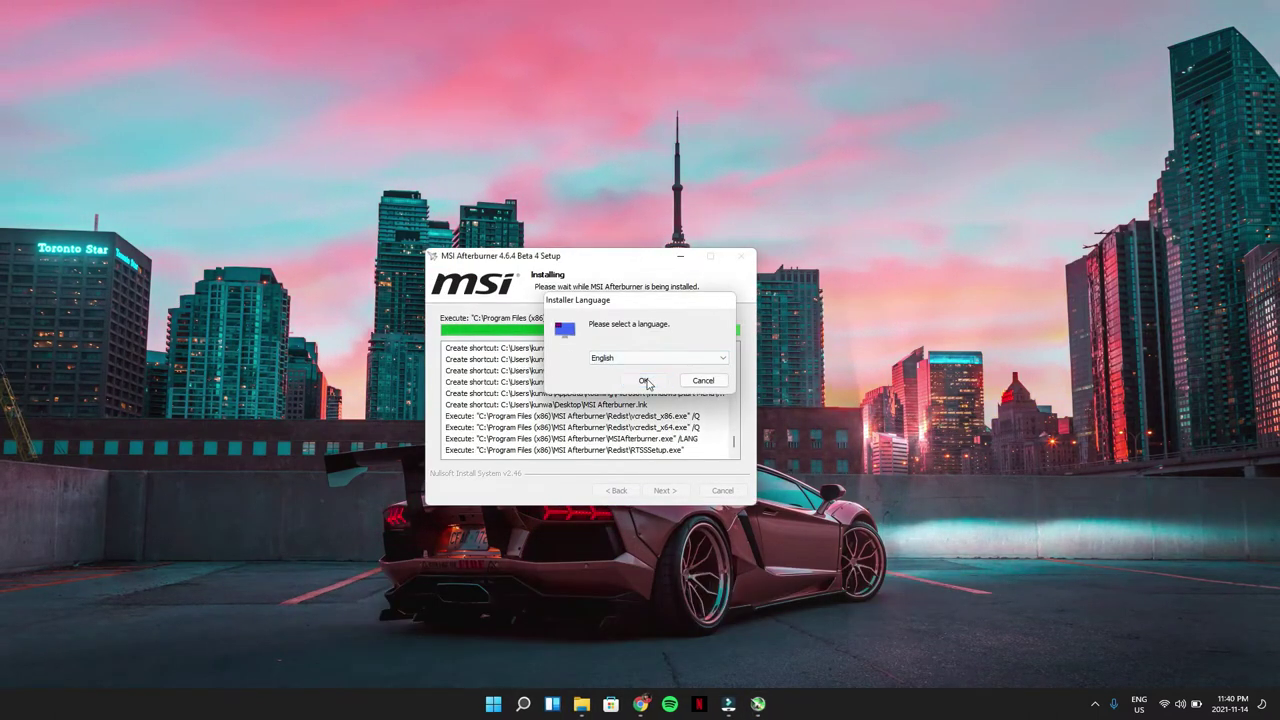
pyautogui.click(705, 458)
pyautogui.click(494, 414)
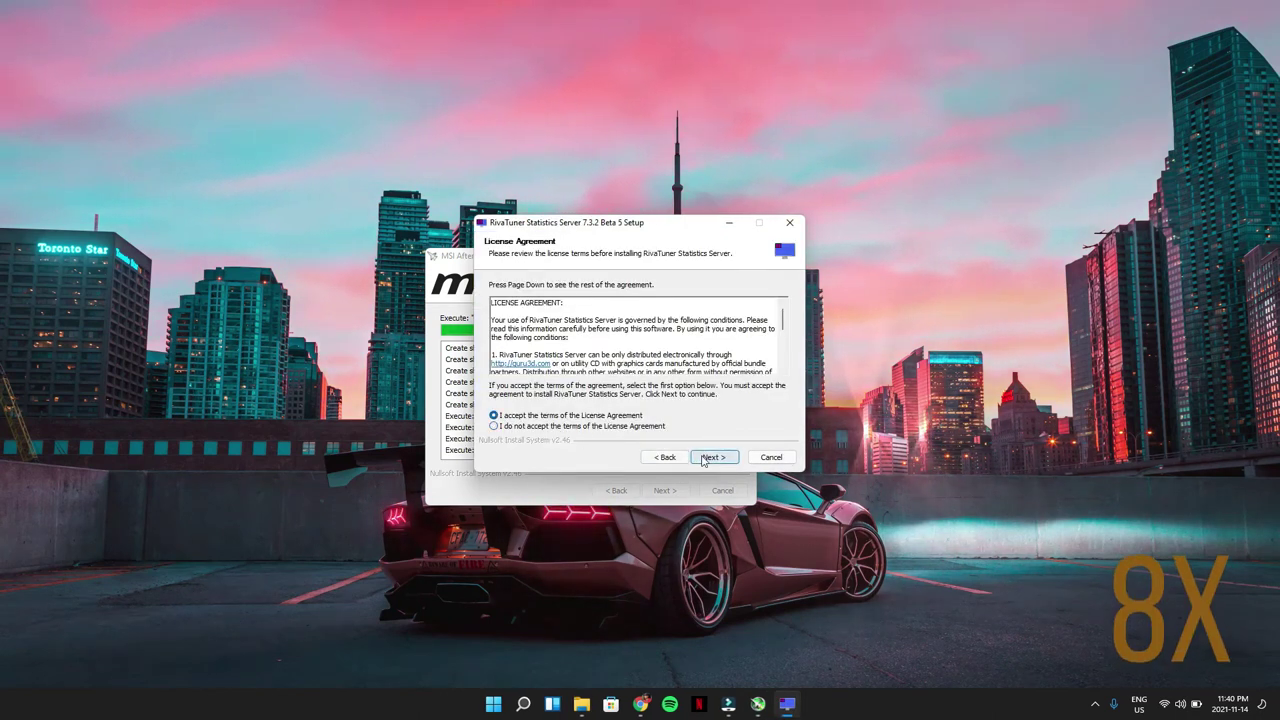
pyautogui.click(703, 459)
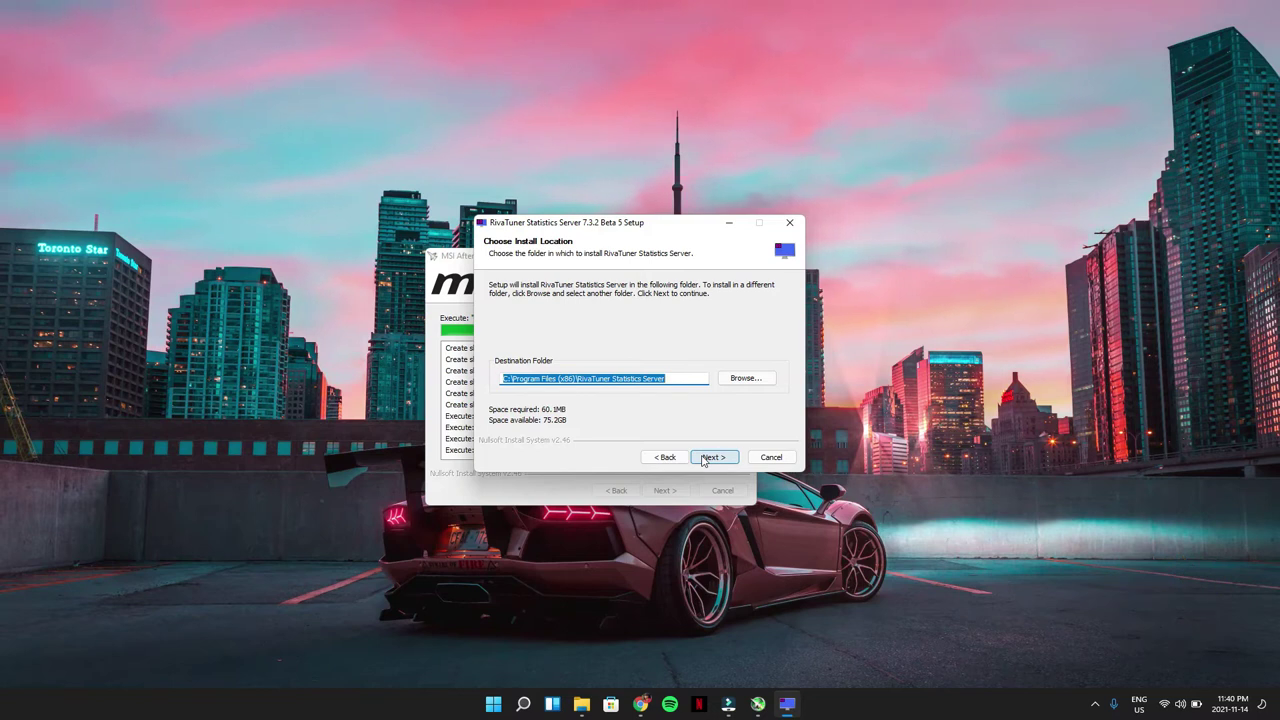
# Install RivaTuner Statistics Server with the default destination and Start Menu folder, moving the installer windows apart
pyautogui.click(703, 459)
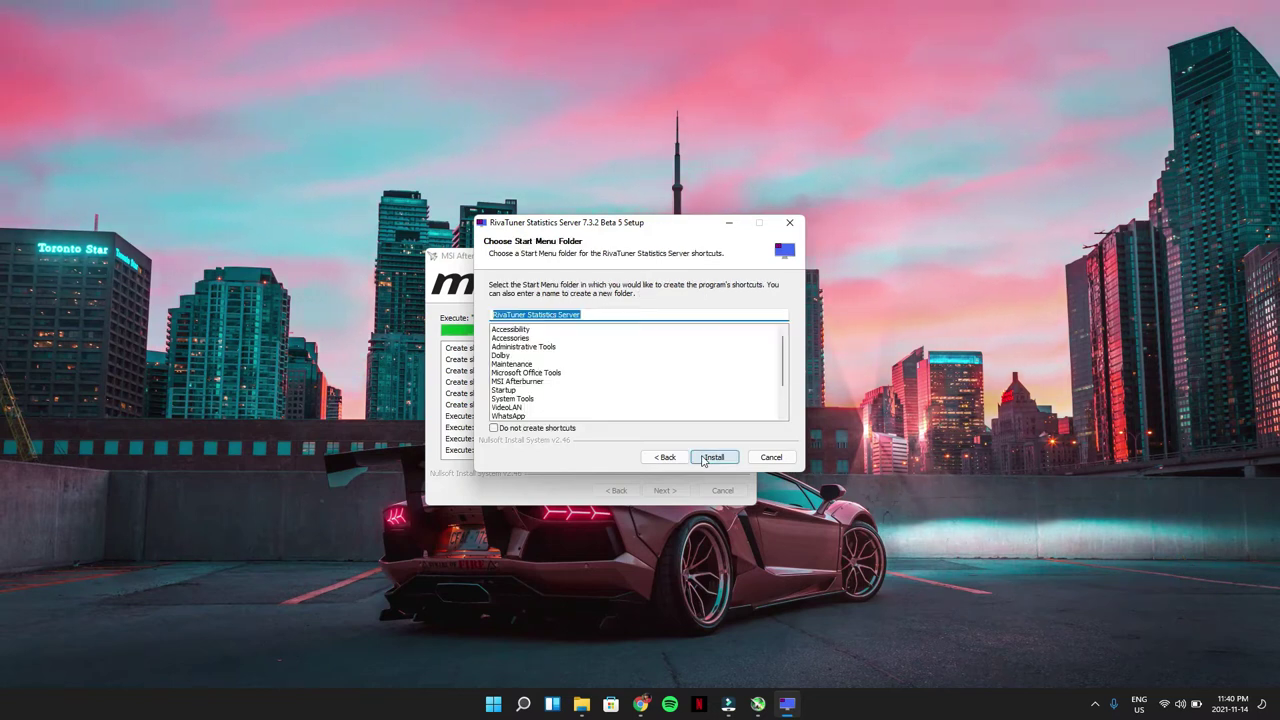
pyautogui.click(712, 457)
pyautogui.moveTo(600, 222); pyautogui.dragTo(896, 257)
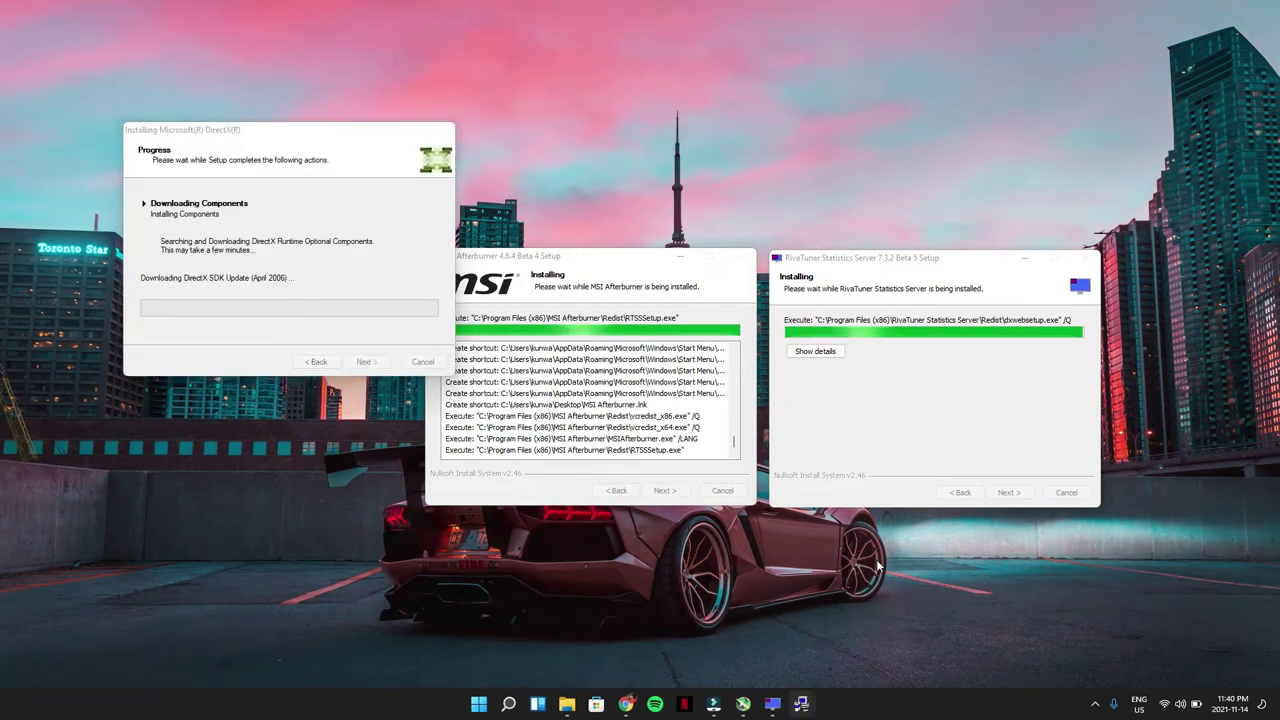
pyautogui.moveTo(316, 131); pyautogui.dragTo(273, 259)
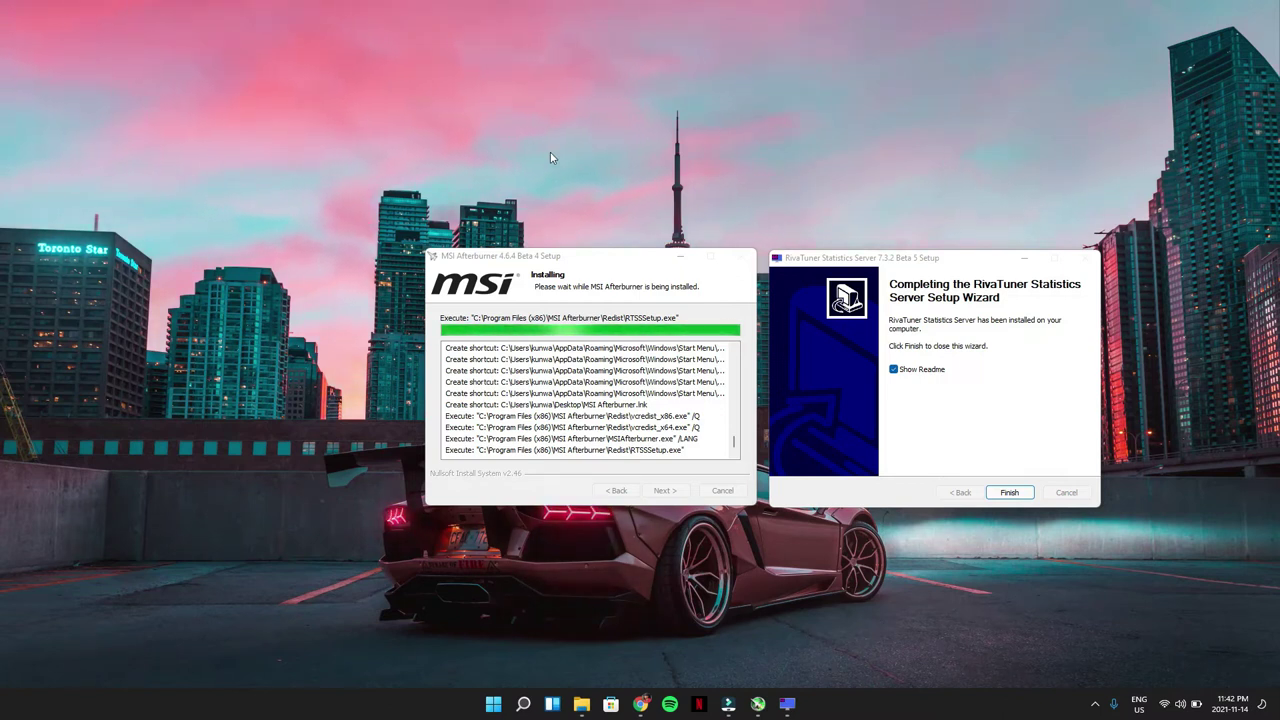
# Finish the RivaTuner and MSI Afterburner setups without showing either readme, keeping the option to run MSI Afterburner
pyautogui.click(895, 371)
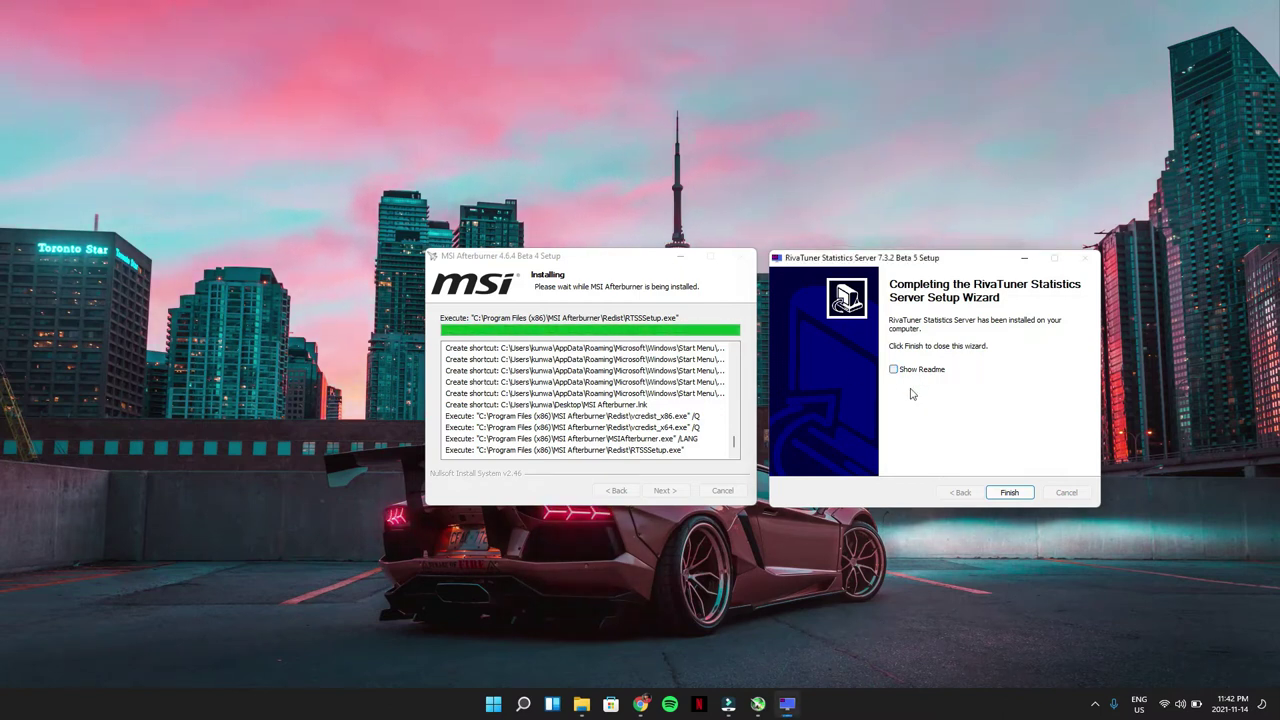
pyautogui.click(1024, 495)
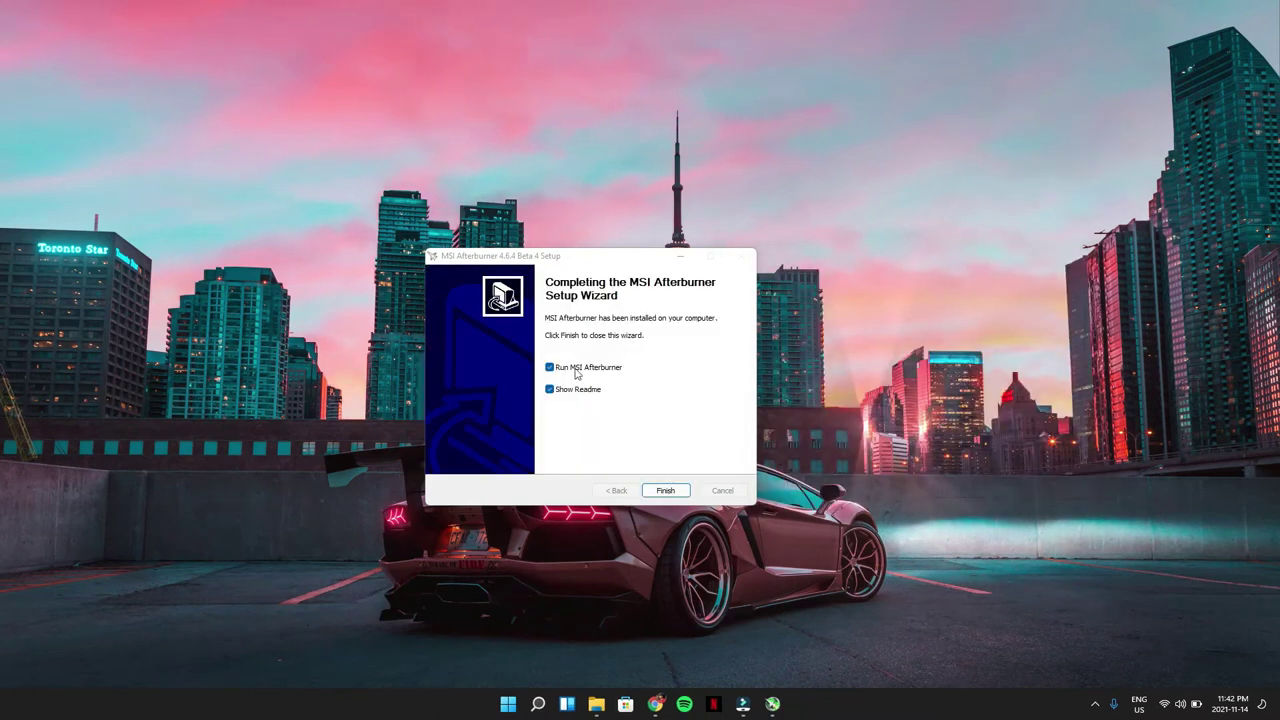
pyautogui.click(557, 391)
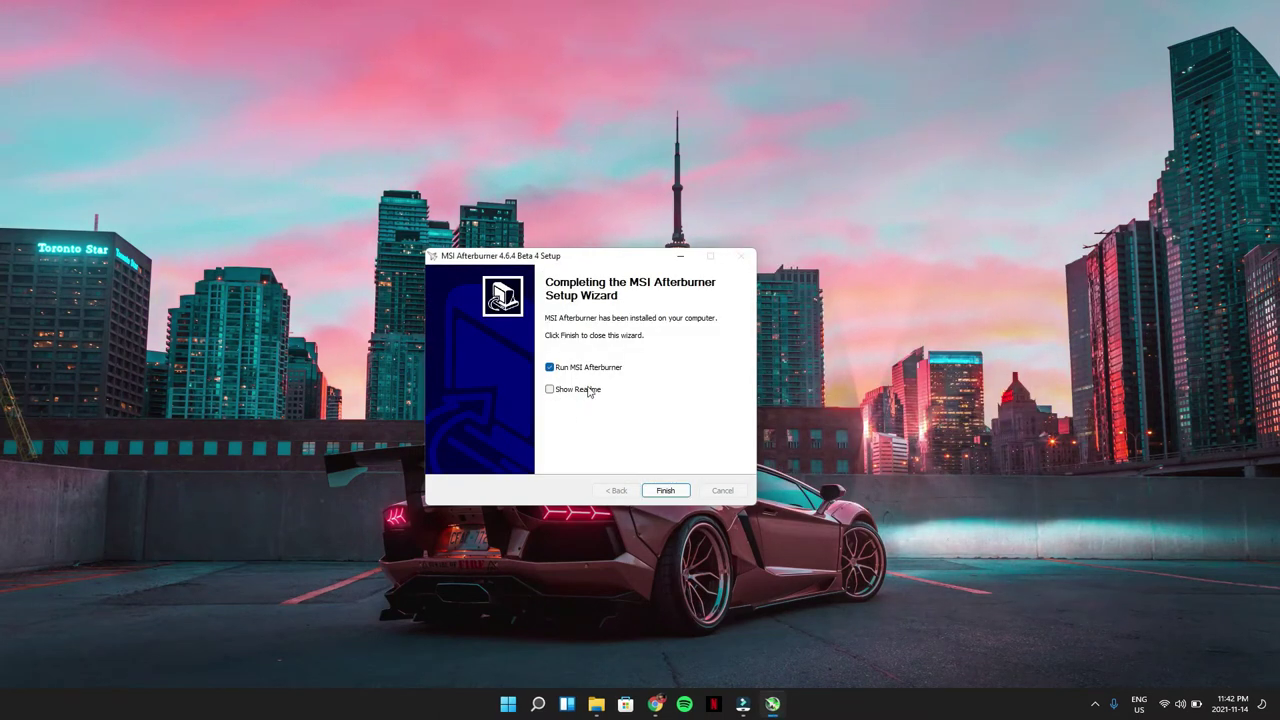
pyautogui.click(665, 490)
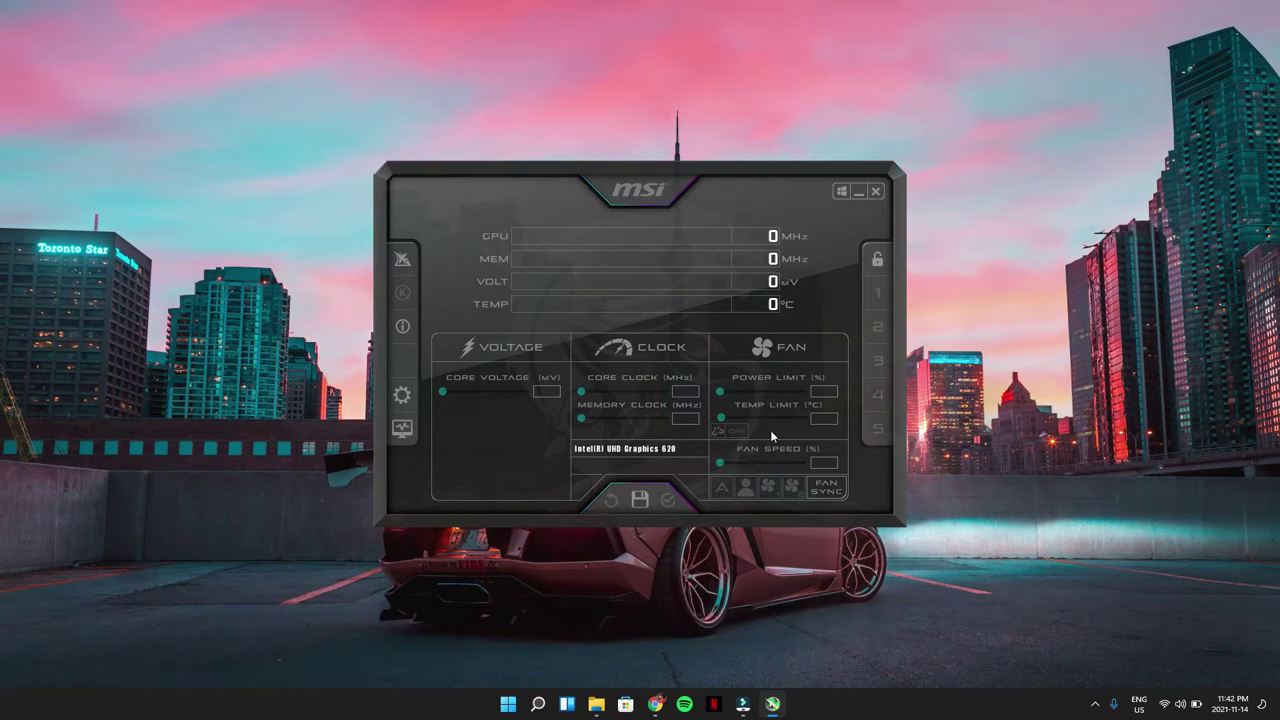
# Open the hardware monitor and review the graphs for the individual components
pyautogui.click(405, 429)
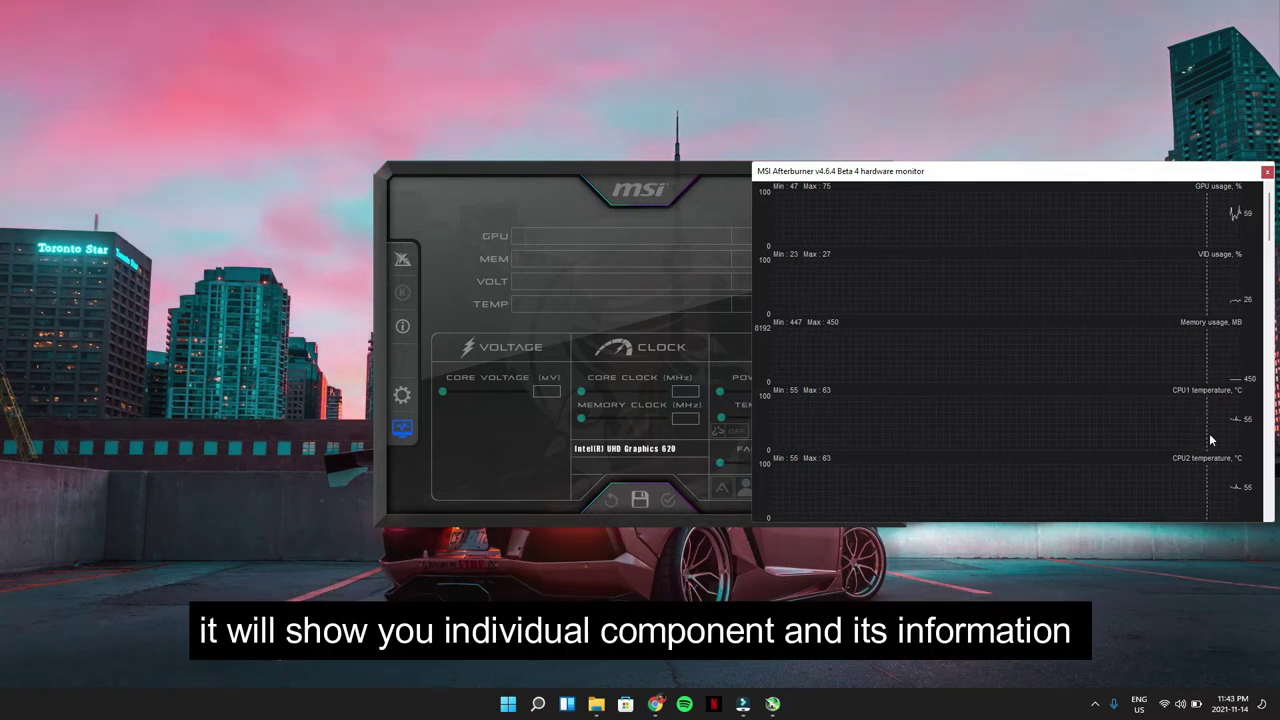
pyautogui.scroll(-1, 1109, 415)
pyautogui.scroll(-4, 1108, 420)
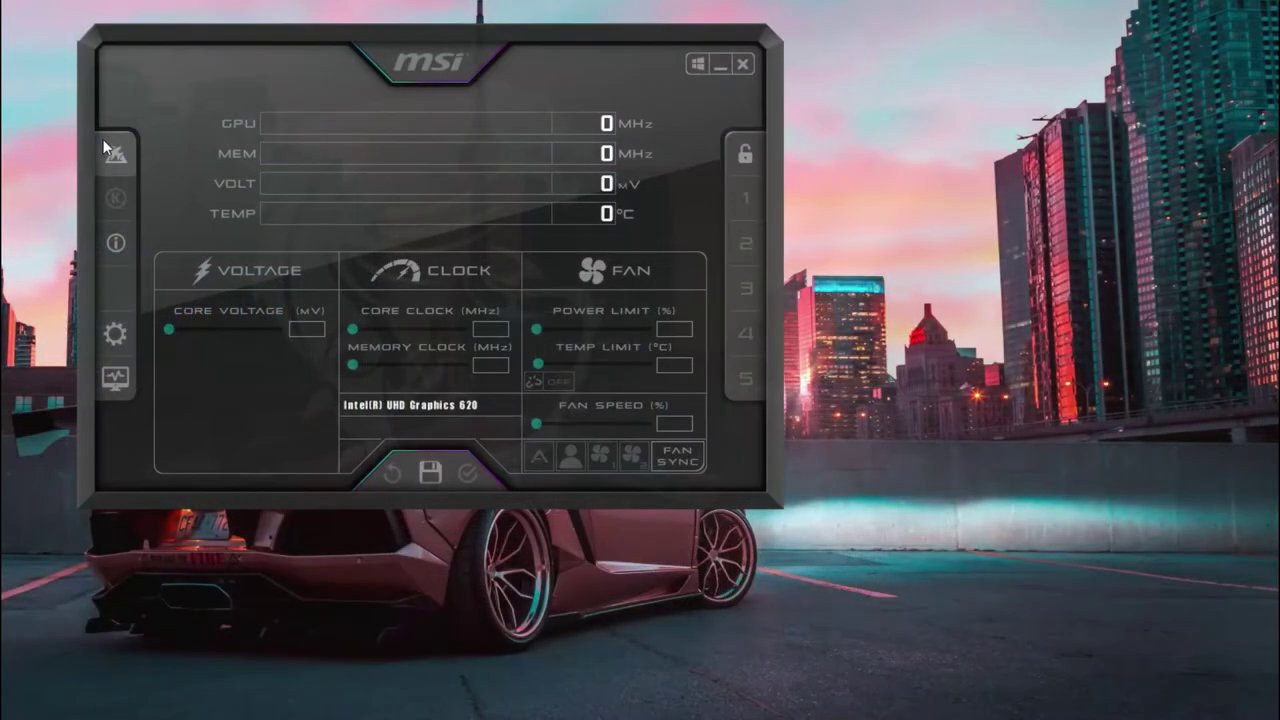
# Open the MSI Afterburner properties and switch the Start minimized option on and back off
pyautogui.click(117, 328)
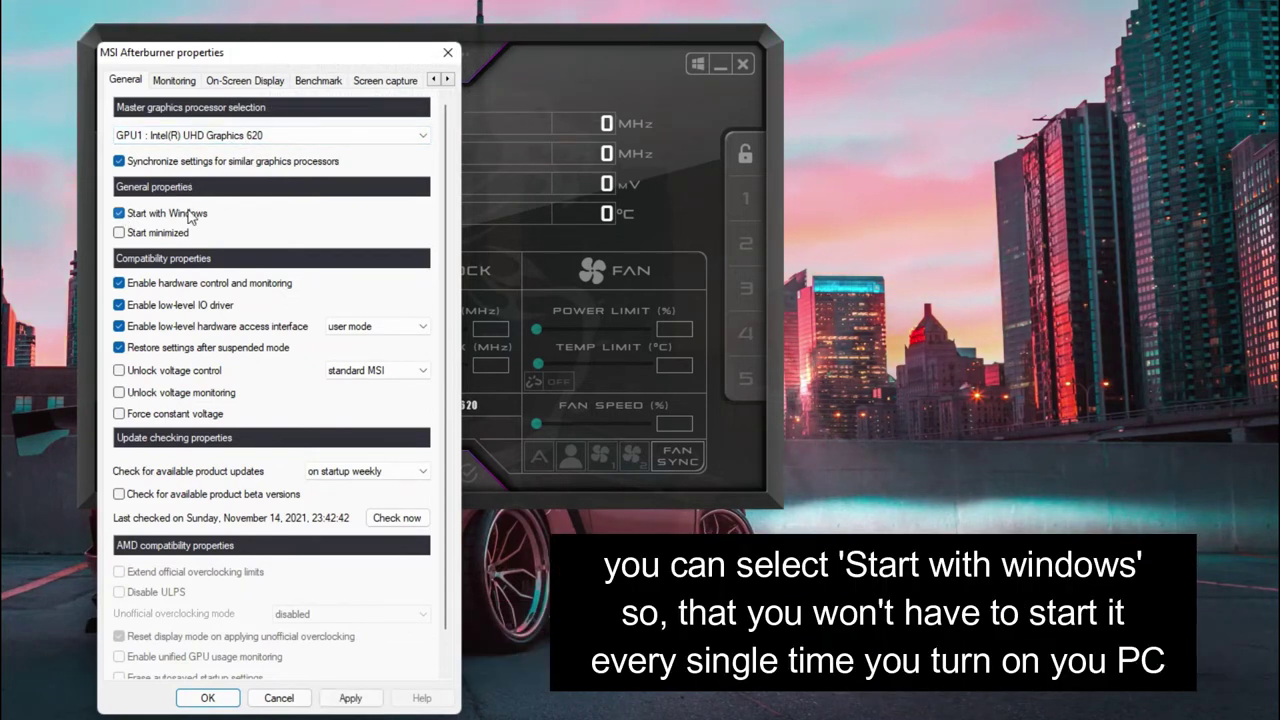
pyautogui.click(121, 233)
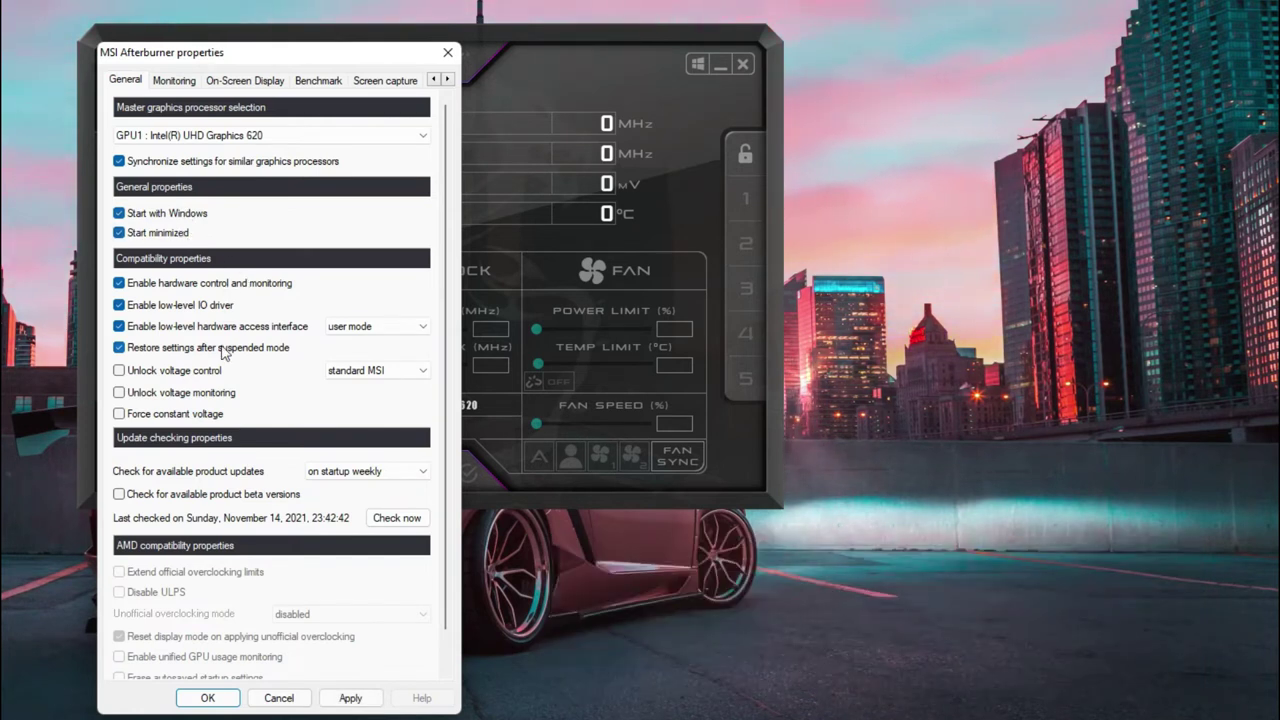
pyautogui.moveTo(224, 352)
pyautogui.click(185, 233)
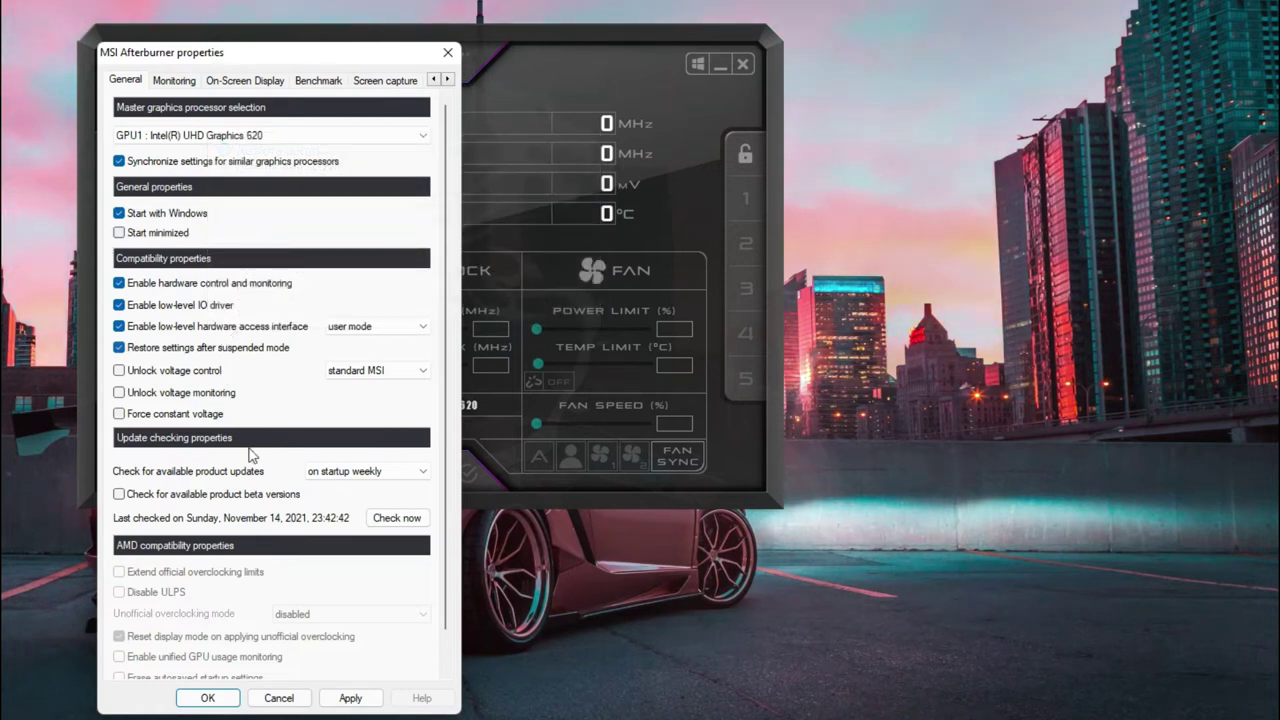
# Enable Show in On-Screen Display for the GPU usage, VID usage and Memory usage monitoring graphs
pyautogui.click(176, 82)
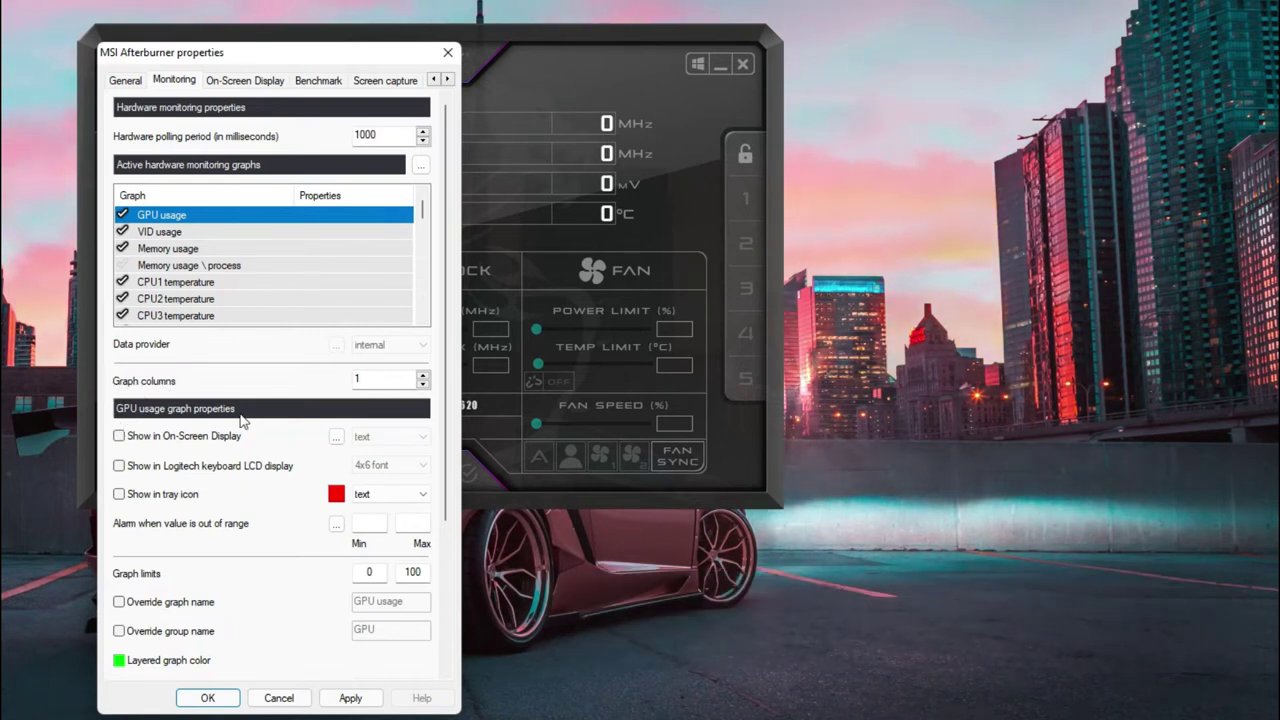
pyautogui.click(155, 440)
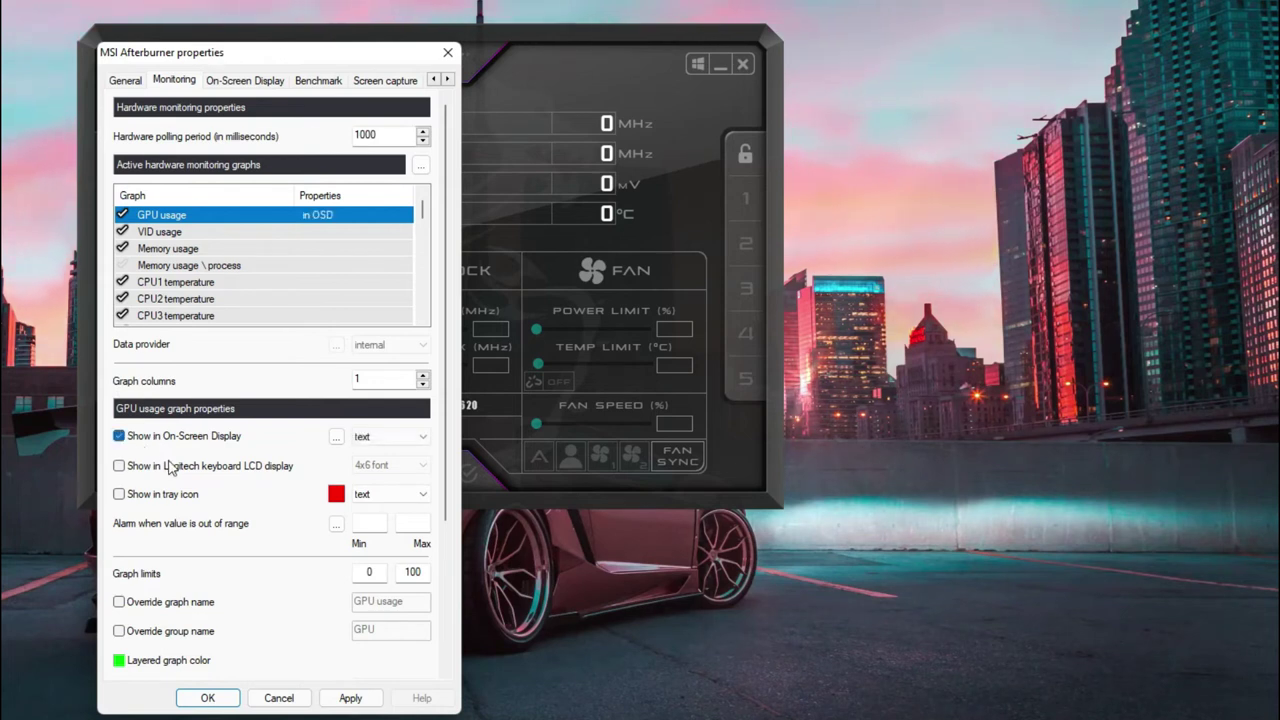
pyautogui.click(168, 234)
pyautogui.click(120, 436)
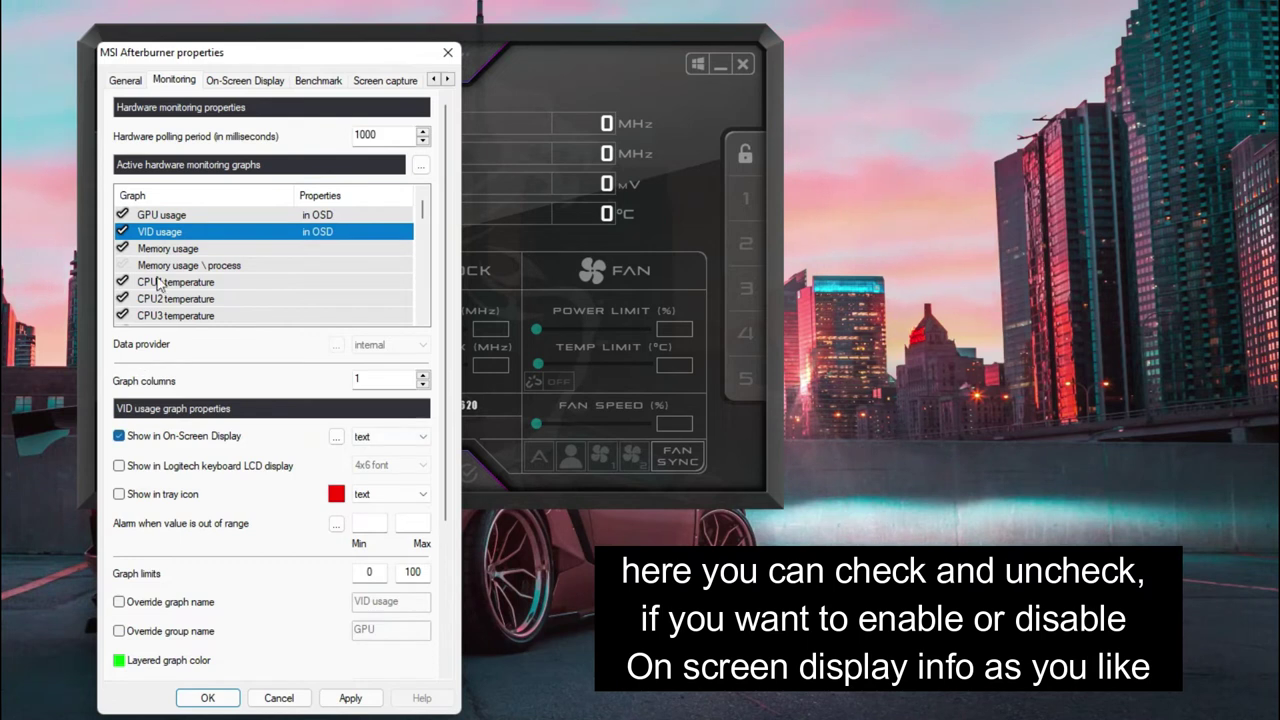
pyautogui.click(162, 249)
pyautogui.click(119, 437)
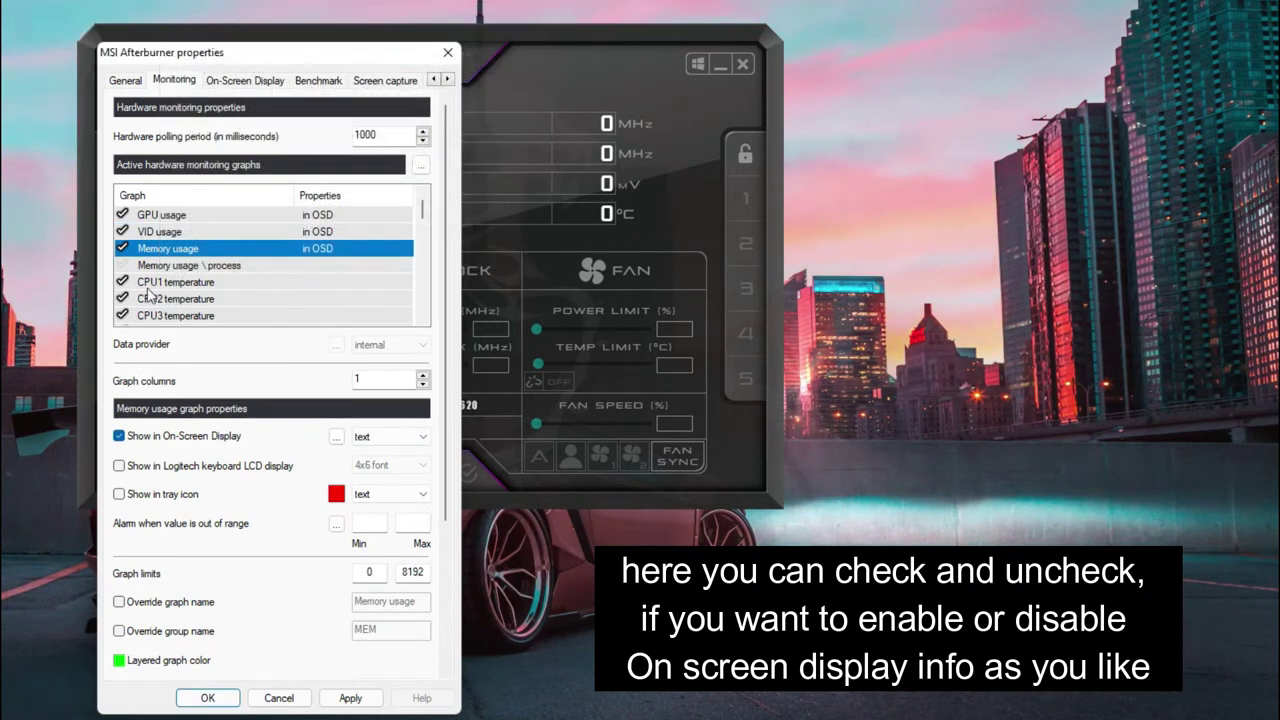
# Show the CPU1, CPU2 and CPU3 temperature graphs in the On-Screen Display
pyautogui.click(152, 284)
pyautogui.click(119, 437)
pyautogui.click(175, 300)
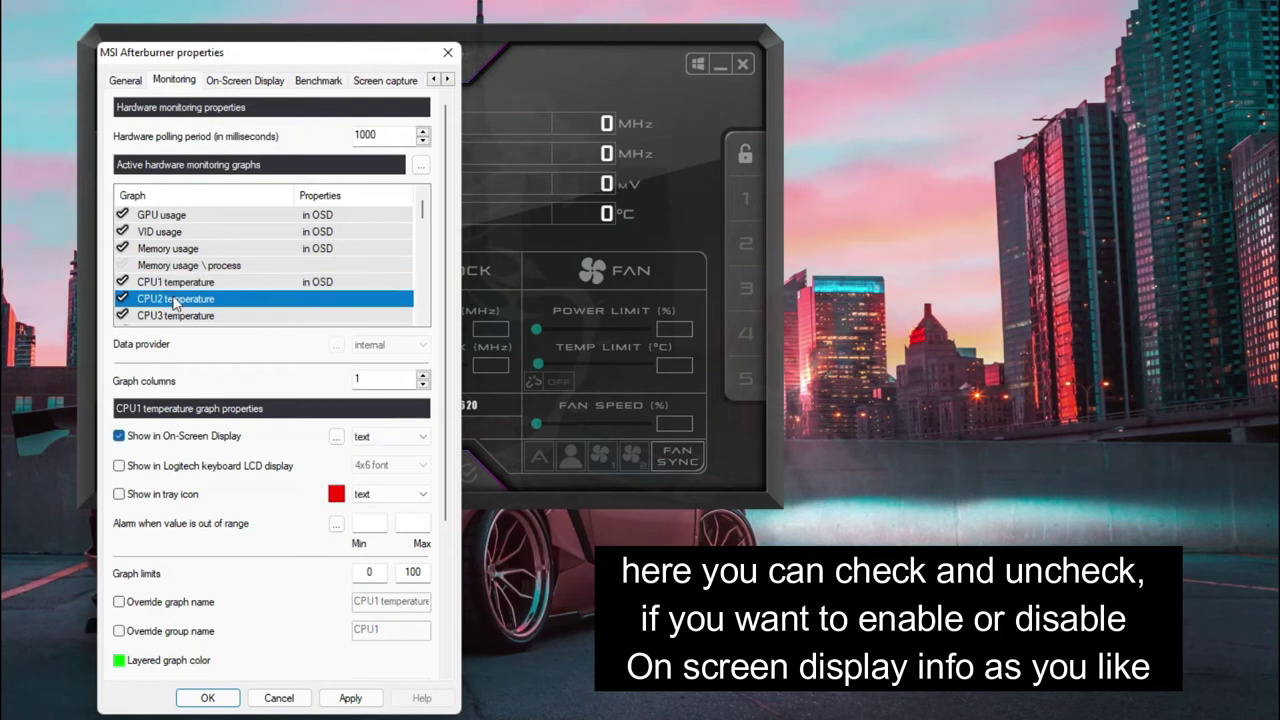
pyautogui.click(119, 437)
pyautogui.click(172, 316)
pyautogui.click(119, 437)
# Activate the Framerate graph, show it in the On-Screen Display, apply the monitoring settings and dismiss the RivaTuner warning
pyautogui.scroll(-3, 180, 314)
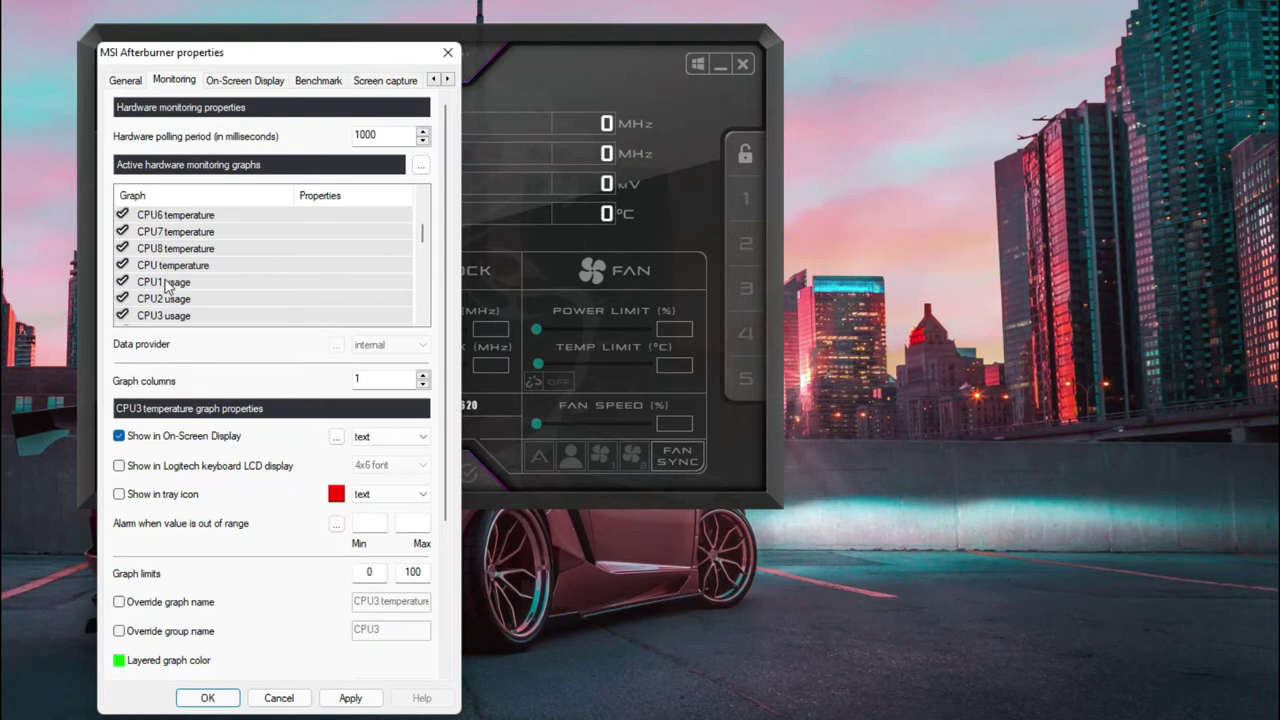
pyautogui.scroll(-5, 185, 278)
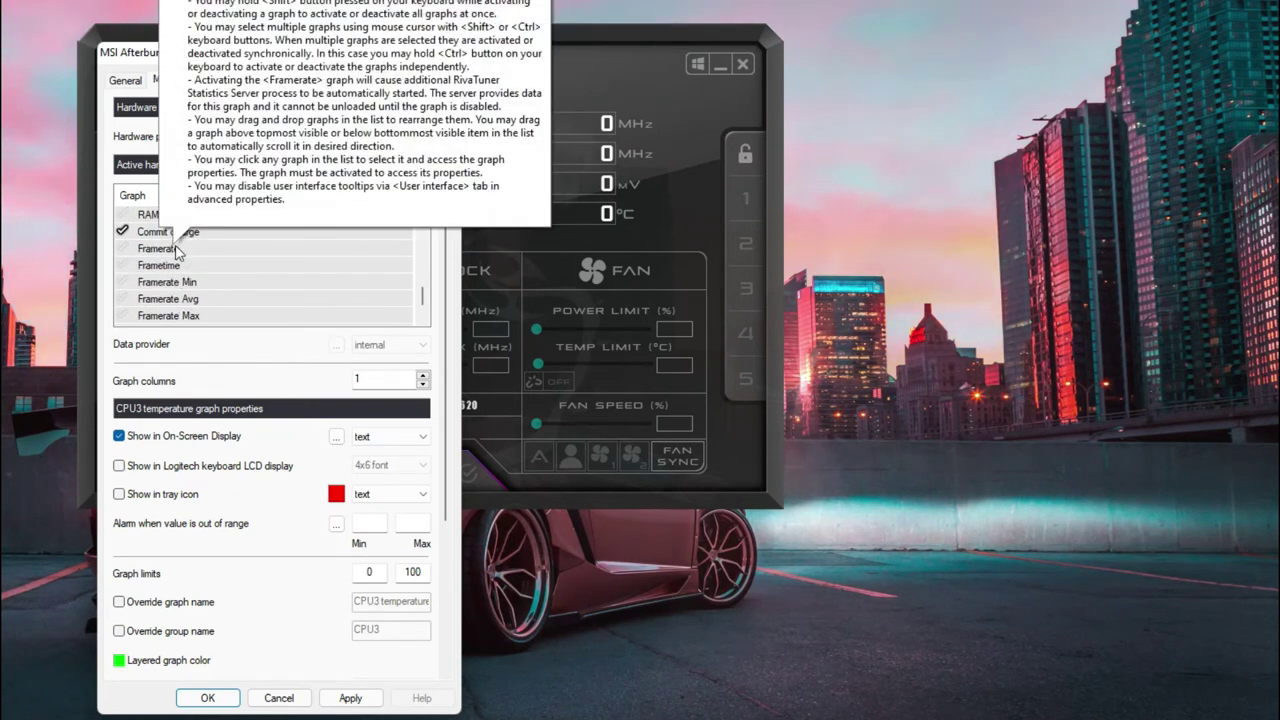
pyautogui.click(146, 250)
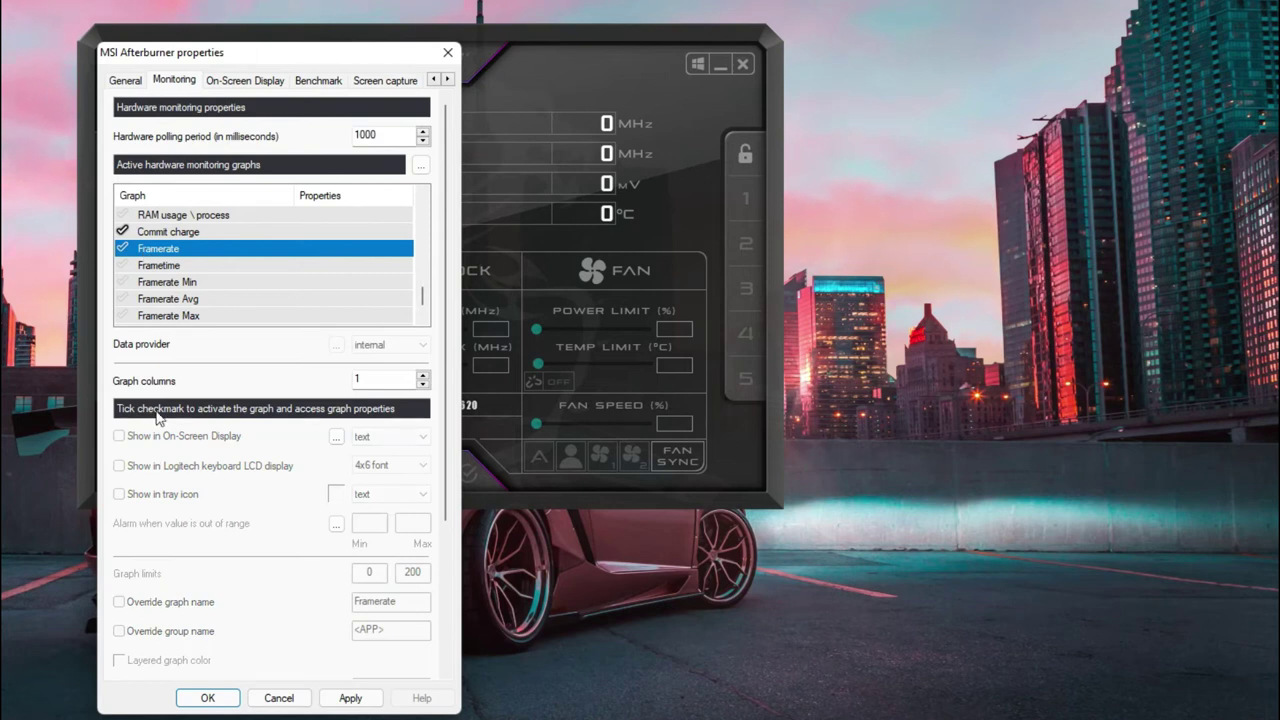
pyautogui.click(121, 249)
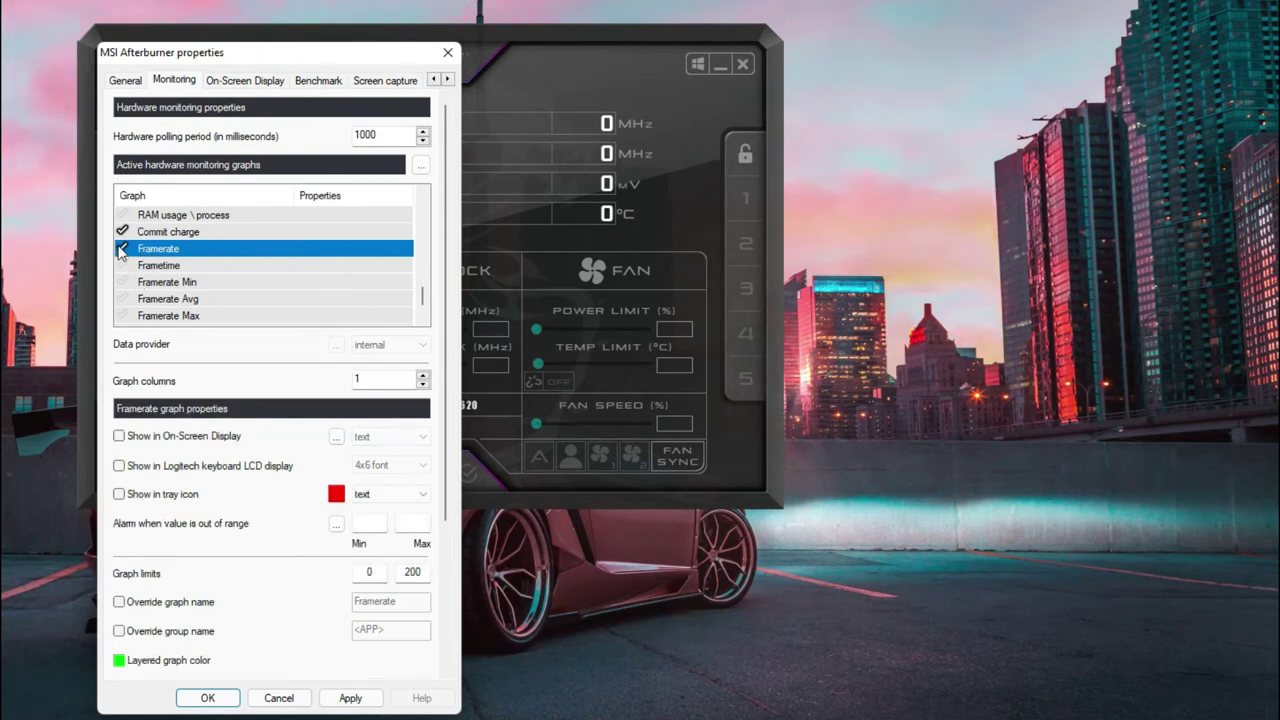
pyautogui.click(119, 436)
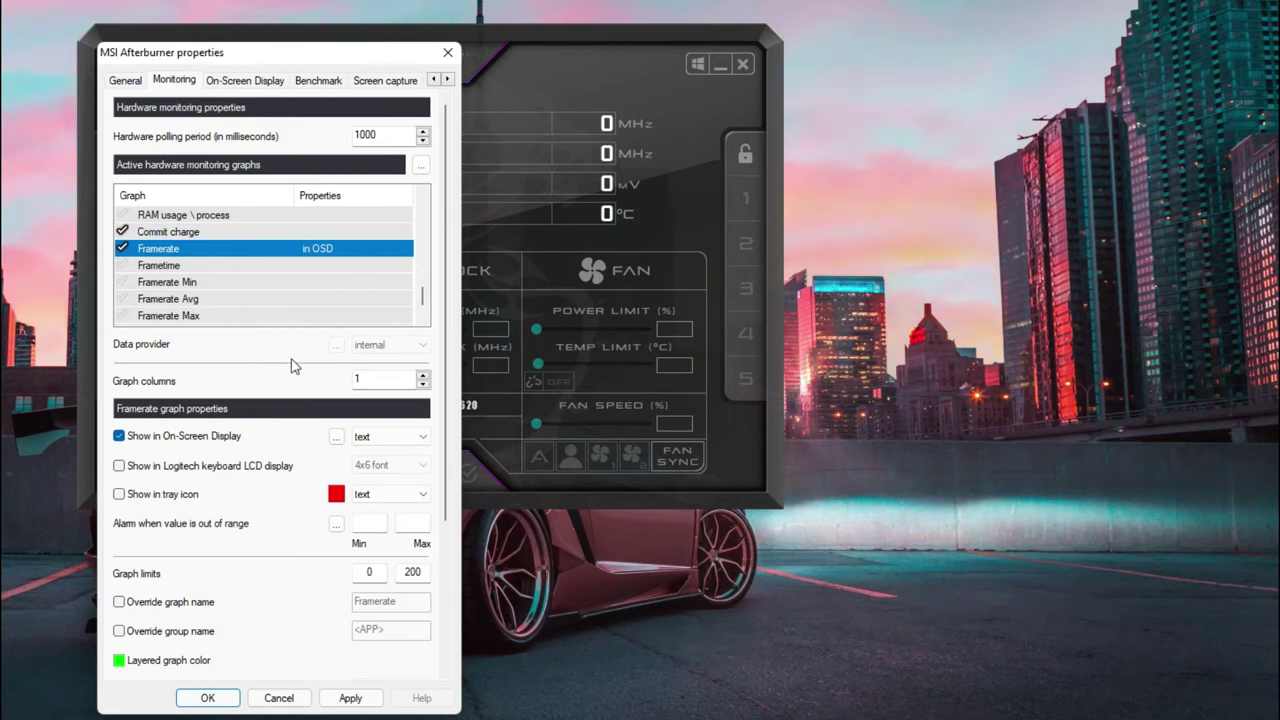
pyautogui.click(350, 698)
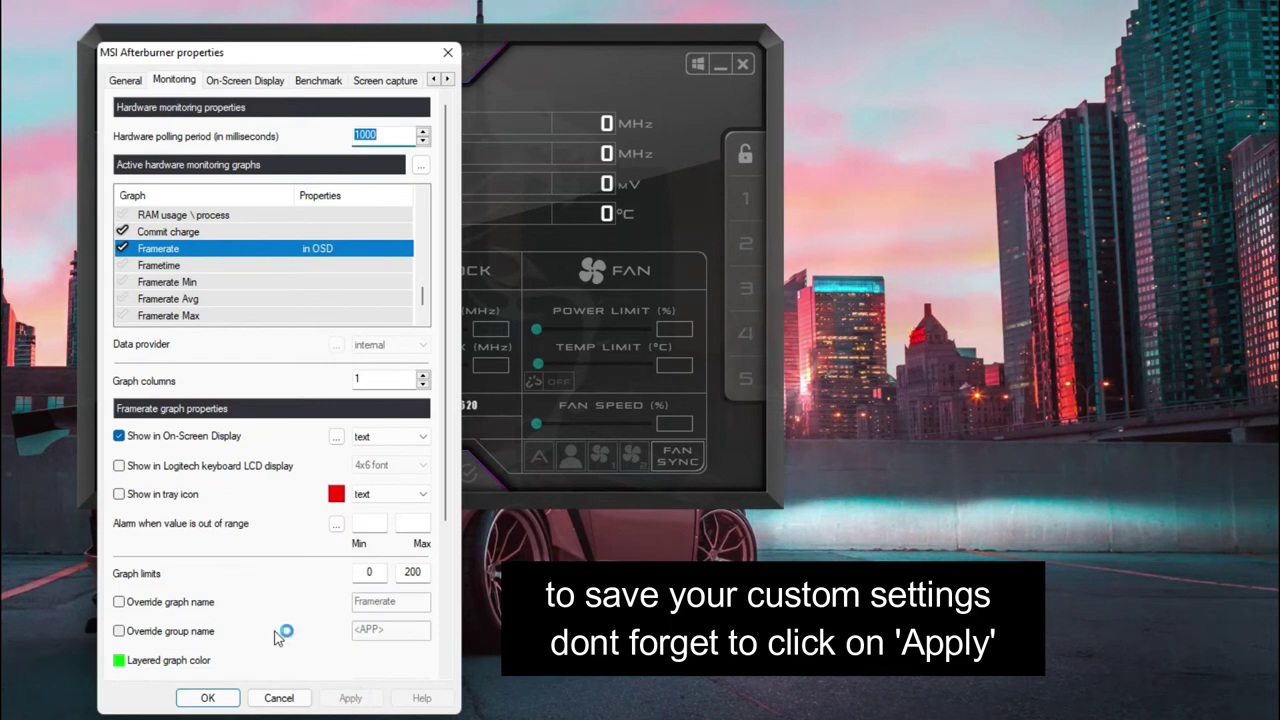
pyautogui.click(228, 699)
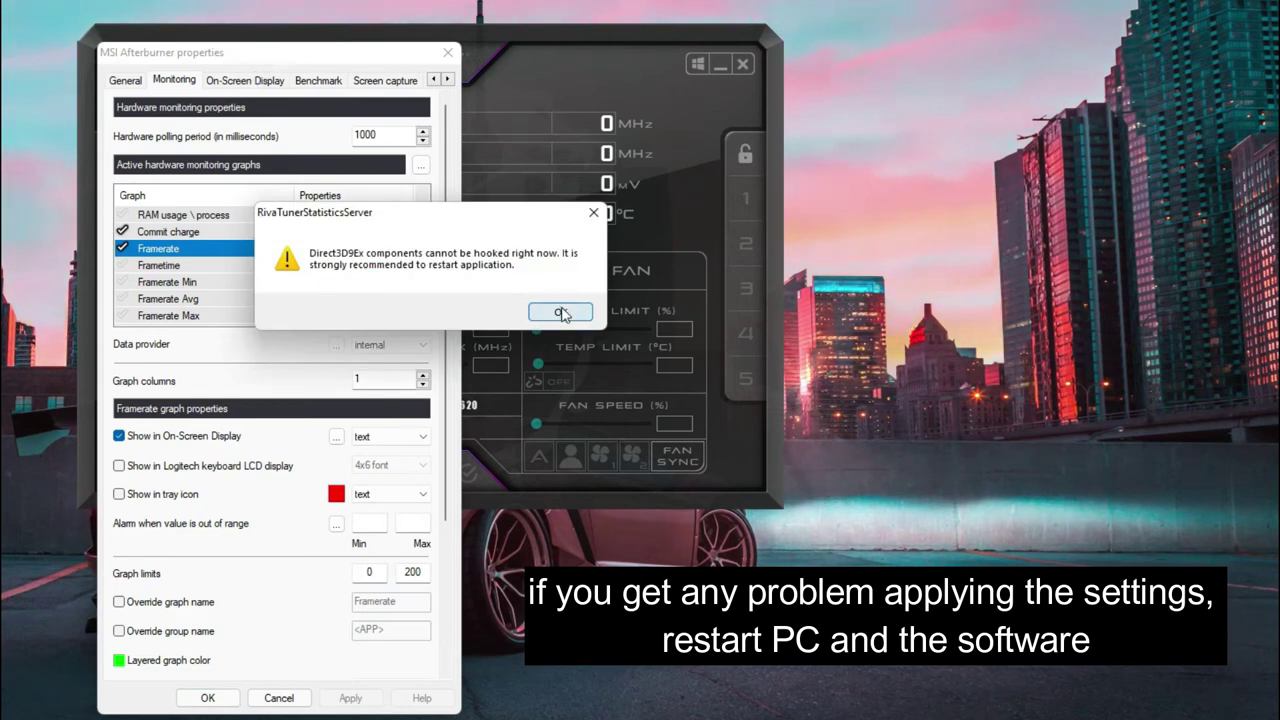
pyautogui.click(560, 313)
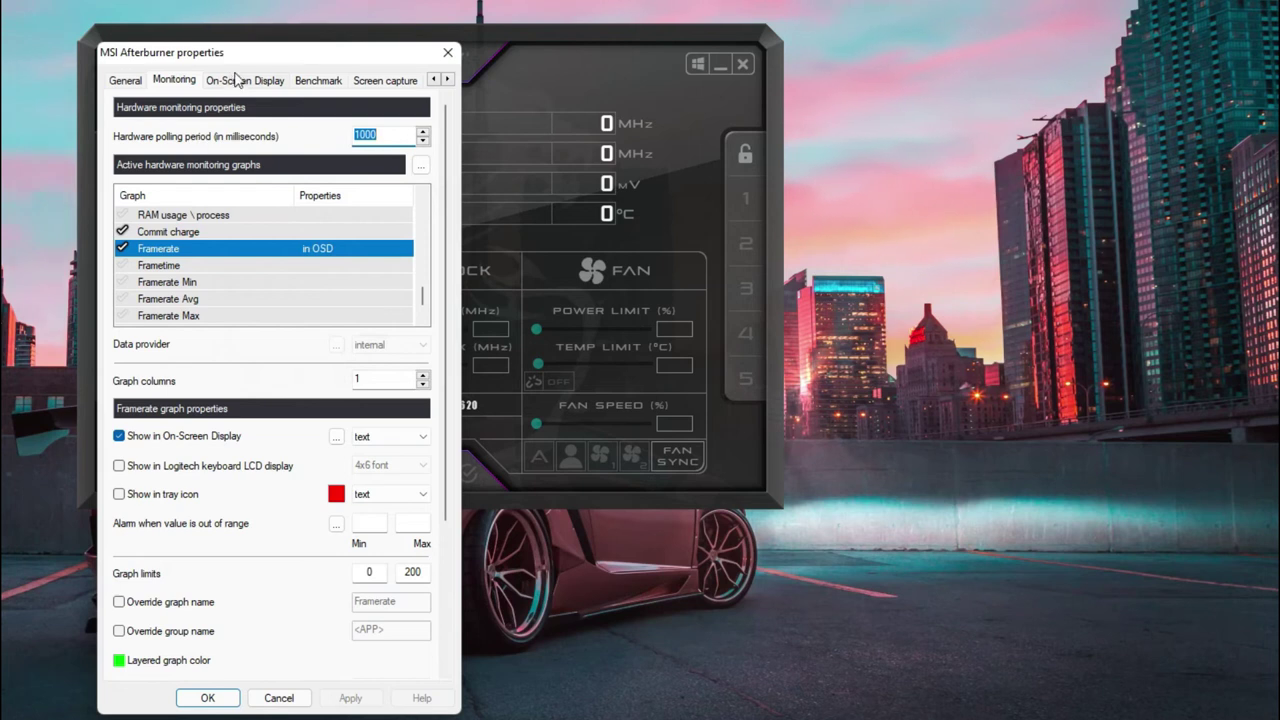
# Look through the on-screen display, benchmark, screen capture and user interface properties
pyautogui.click(237, 82)
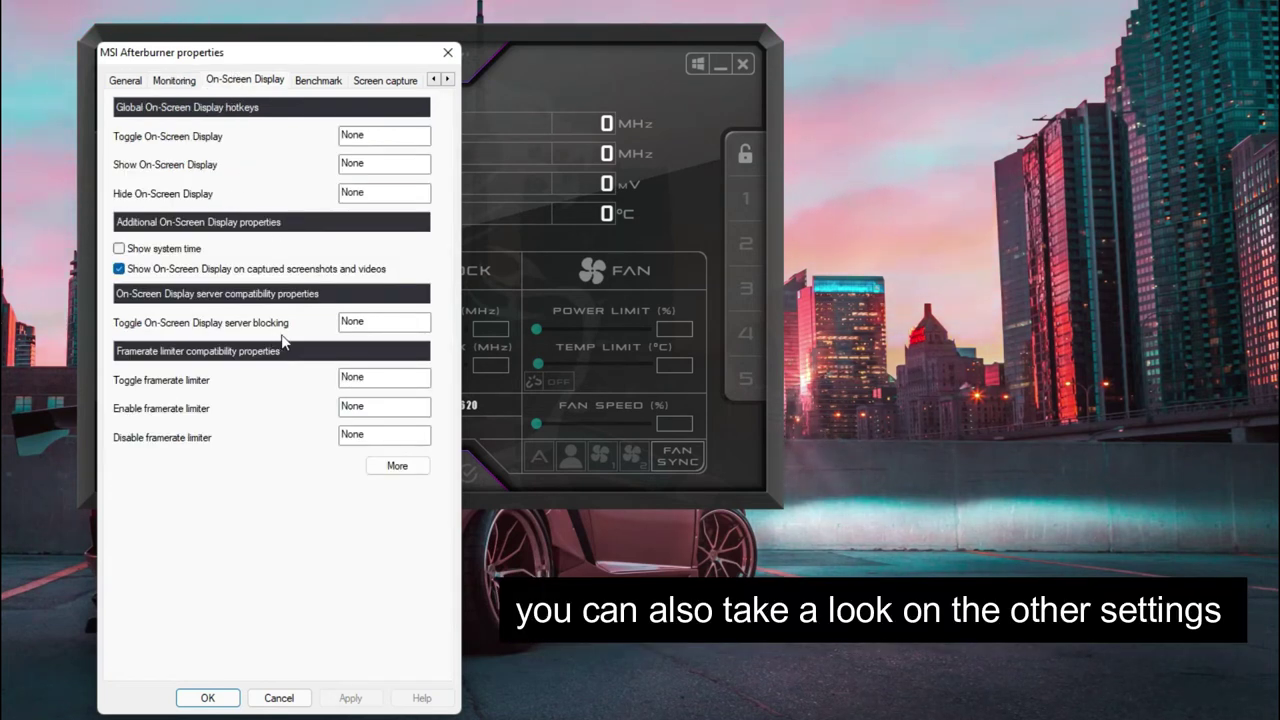
pyautogui.click(315, 82)
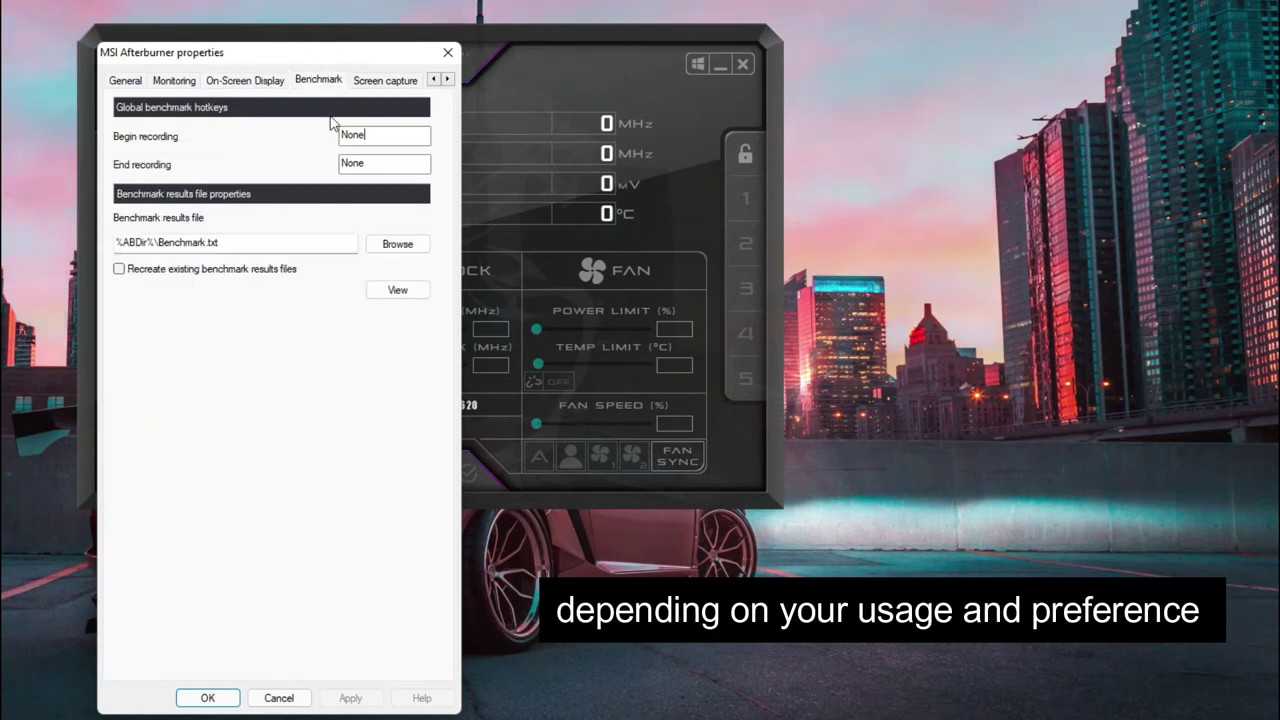
pyautogui.click(382, 82)
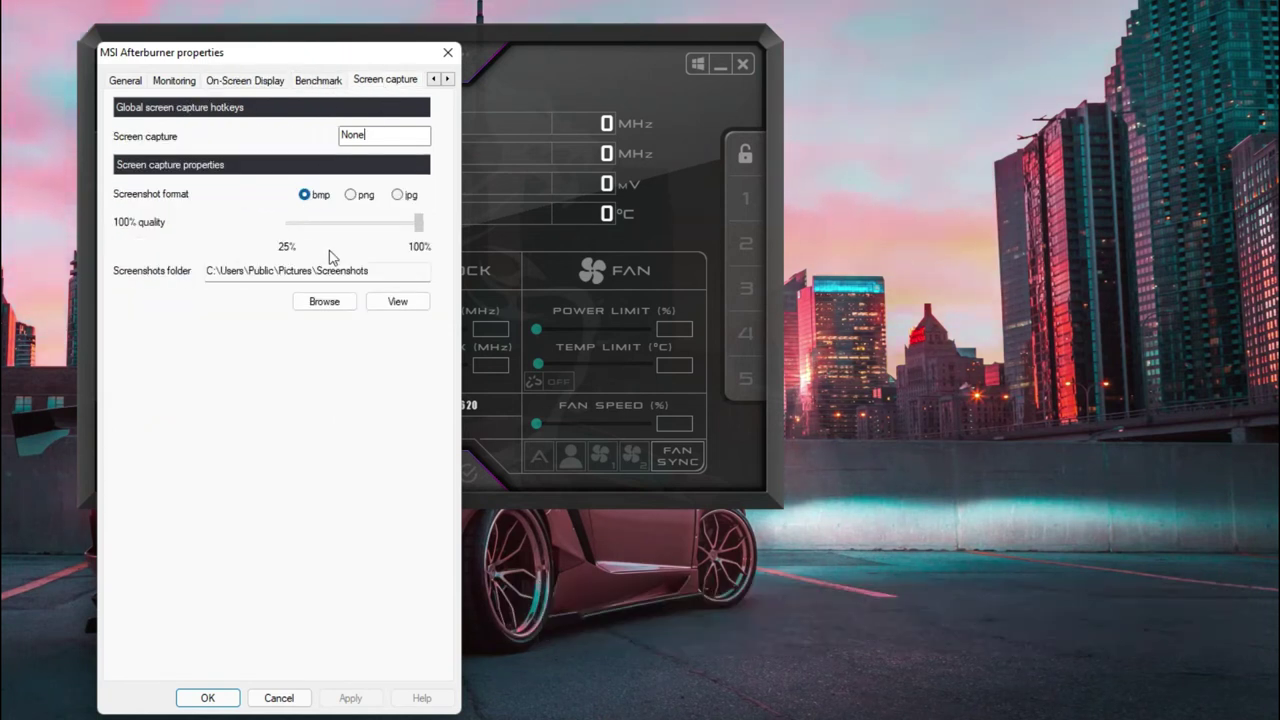
pyautogui.click(449, 80)
pyautogui.click(449, 80)
pyautogui.click(449, 80)
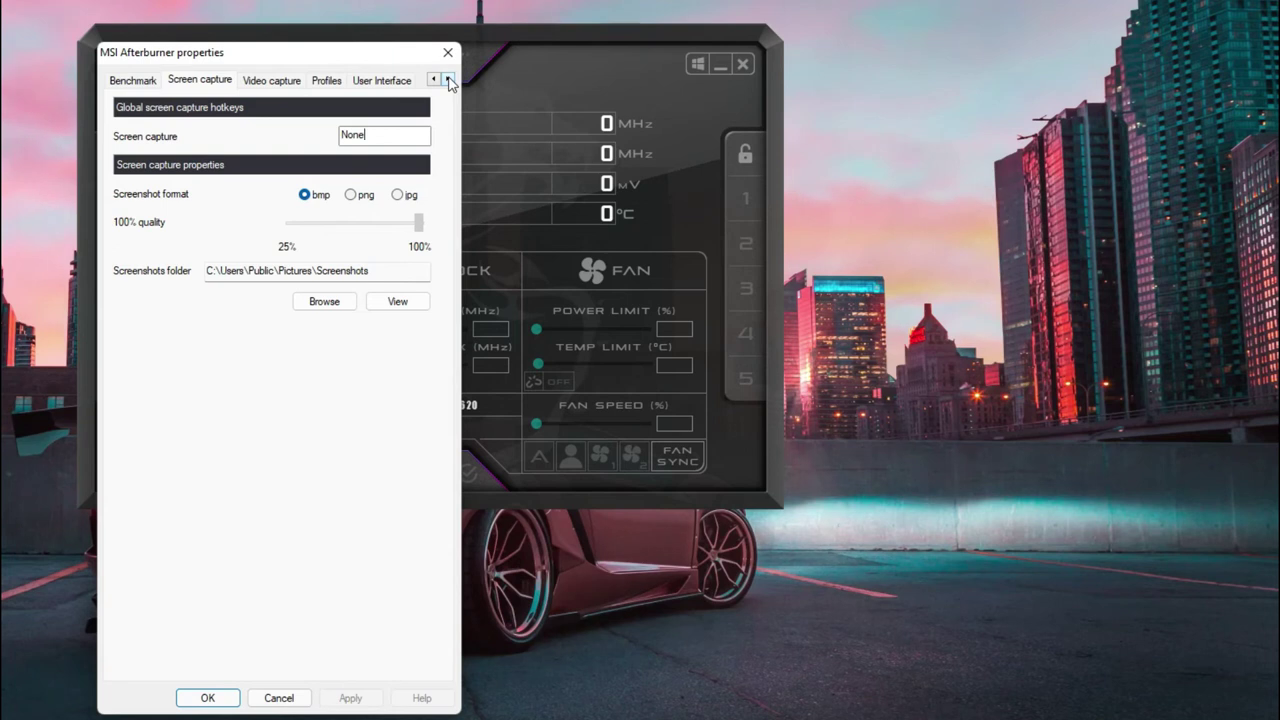
pyautogui.click(378, 81)
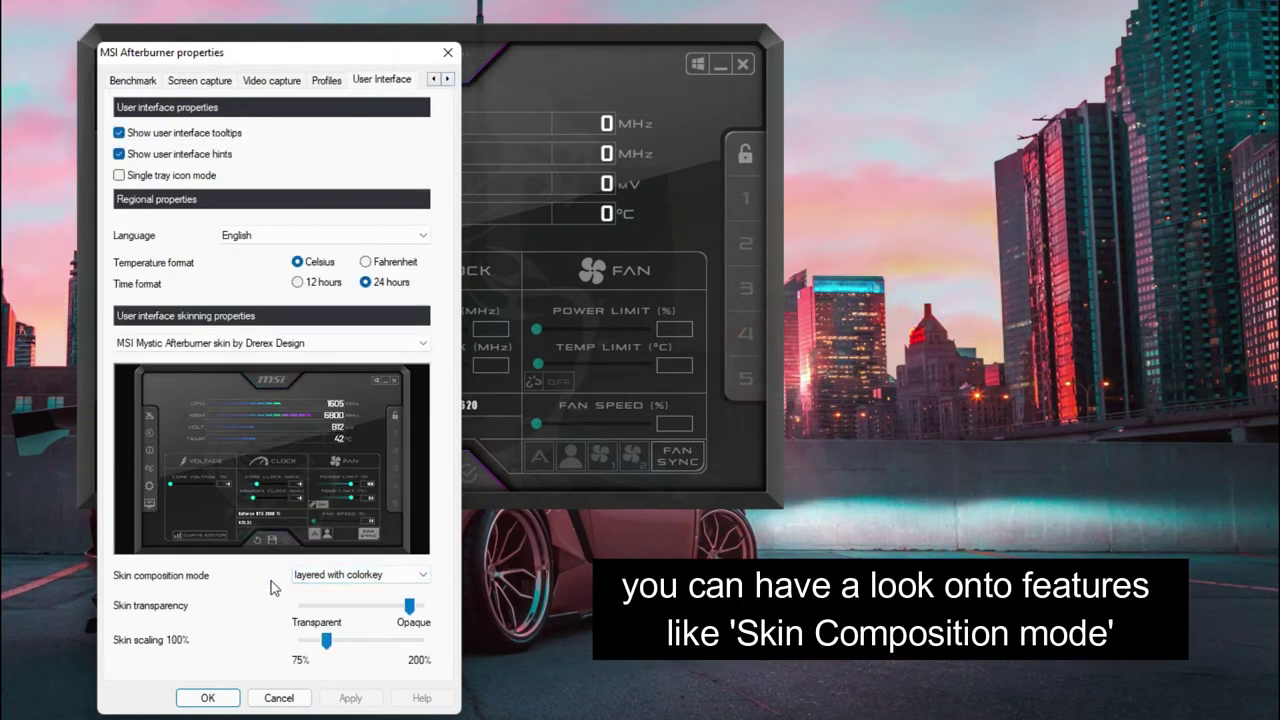
# Try the traditional skin composition mode and return it to layered with colorkey
pyautogui.click(336, 576)
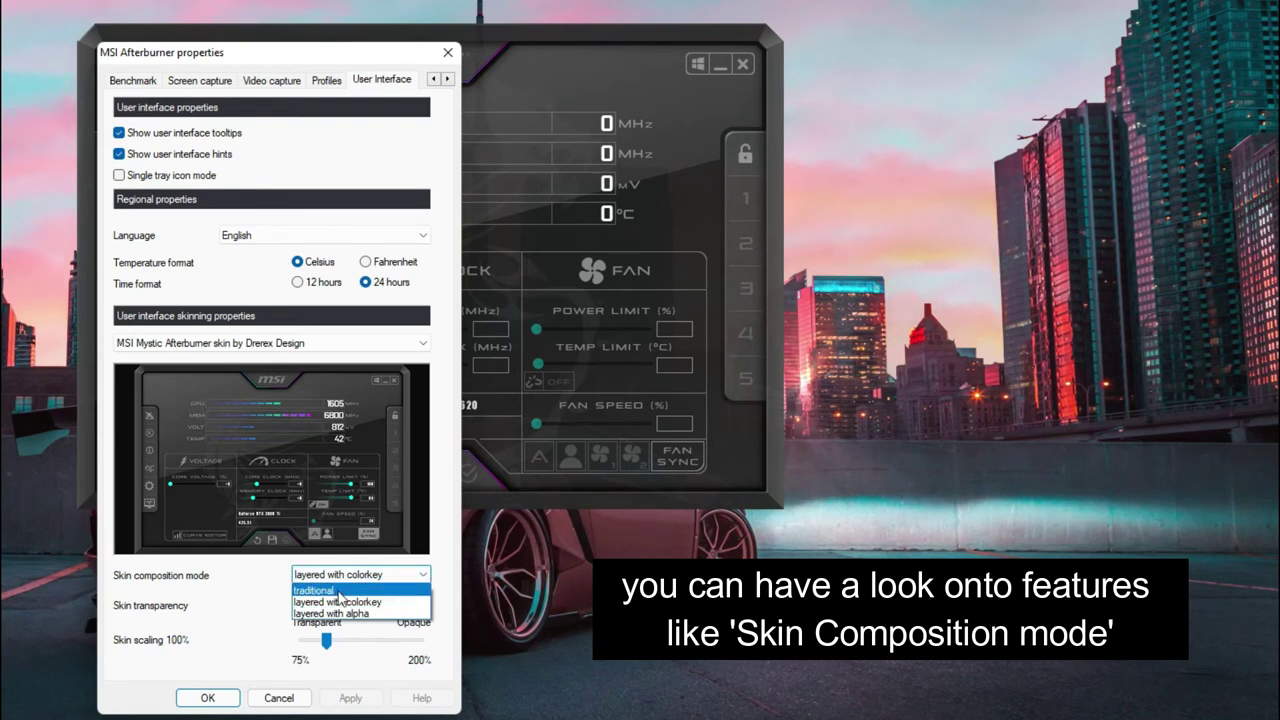
pyautogui.click(341, 590)
pyautogui.click(354, 578)
pyautogui.click(340, 594)
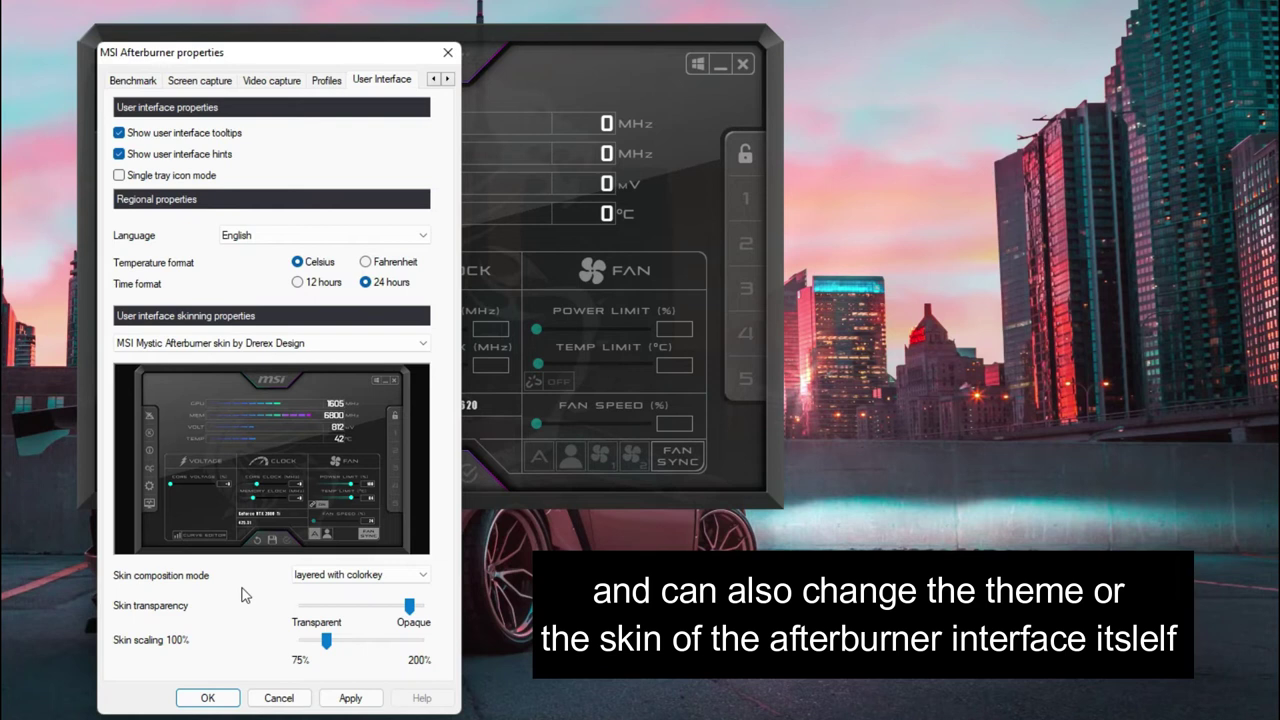
# Apply the MSI Ampere Afterburner skin by Drerex Design and view the restyled main window
pyautogui.click(258, 345)
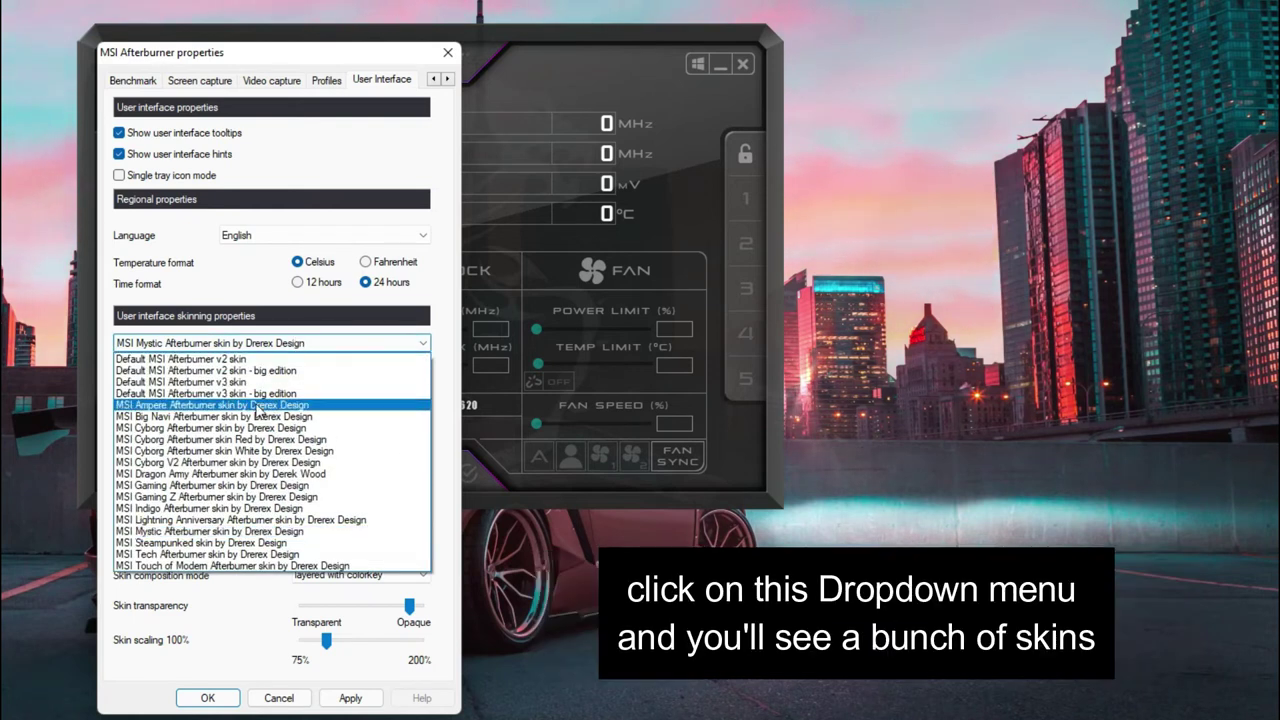
pyautogui.click(256, 406)
pyautogui.click(326, 700)
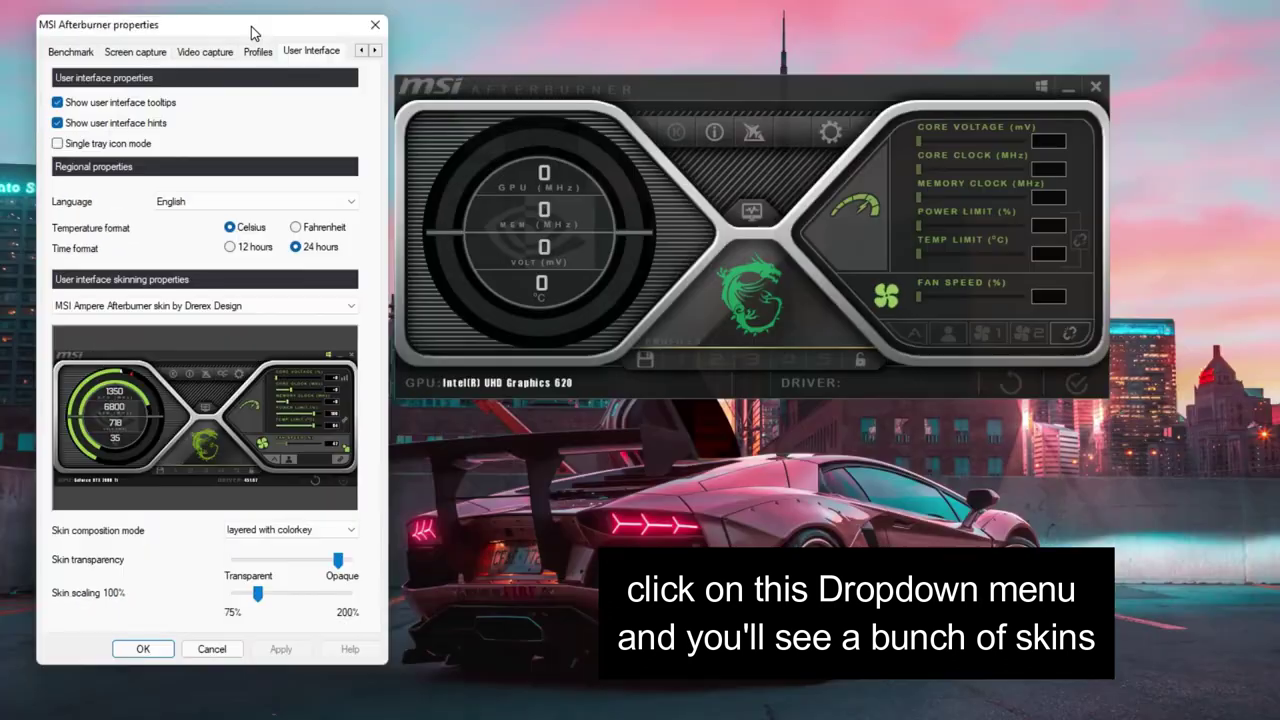
pyautogui.click(657, 181)
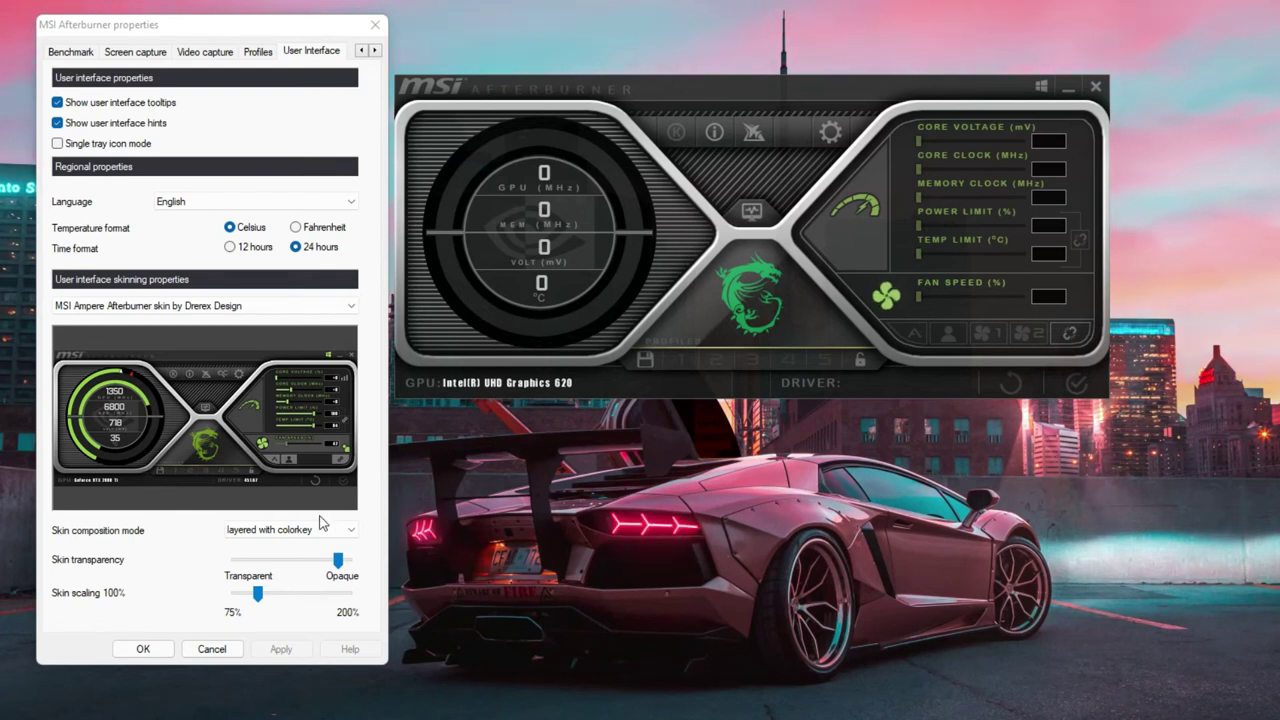
# Change the interface skin to MSI Lightning Anniversary Afterburner skin by Drerex Design and apply it
pyautogui.click(330, 306)
pyautogui.click(188, 487)
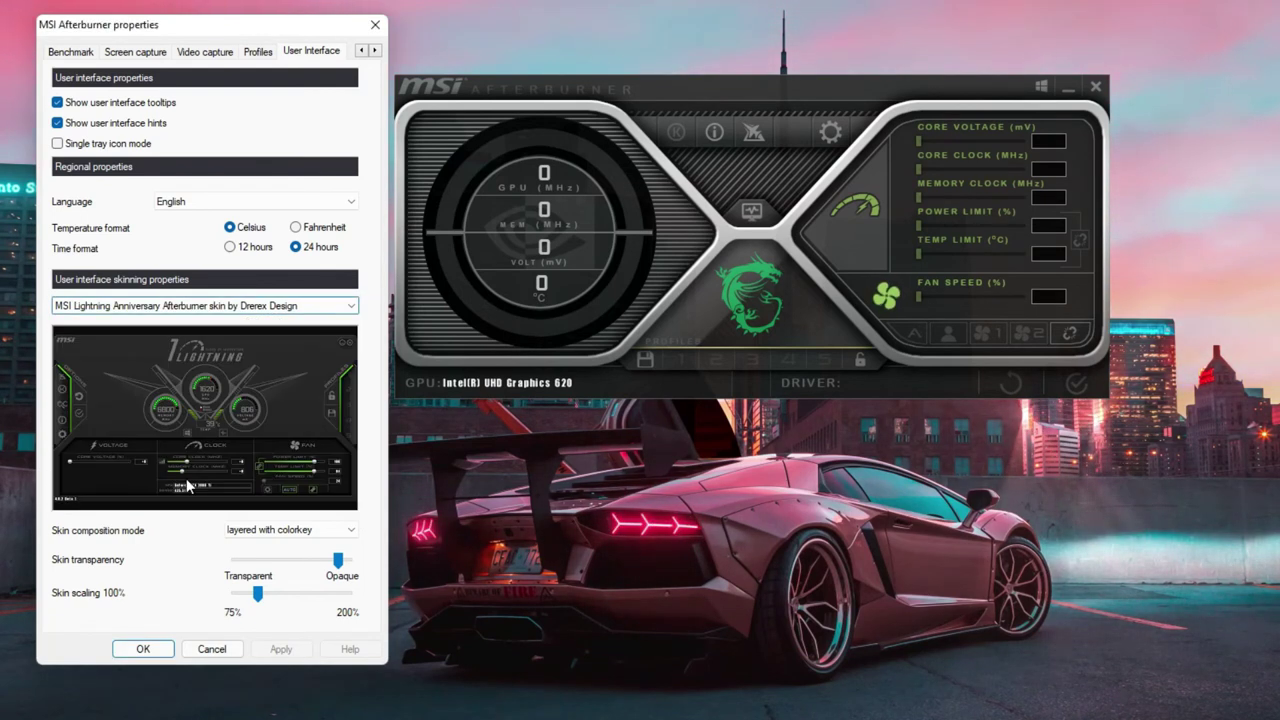
pyautogui.click(278, 649)
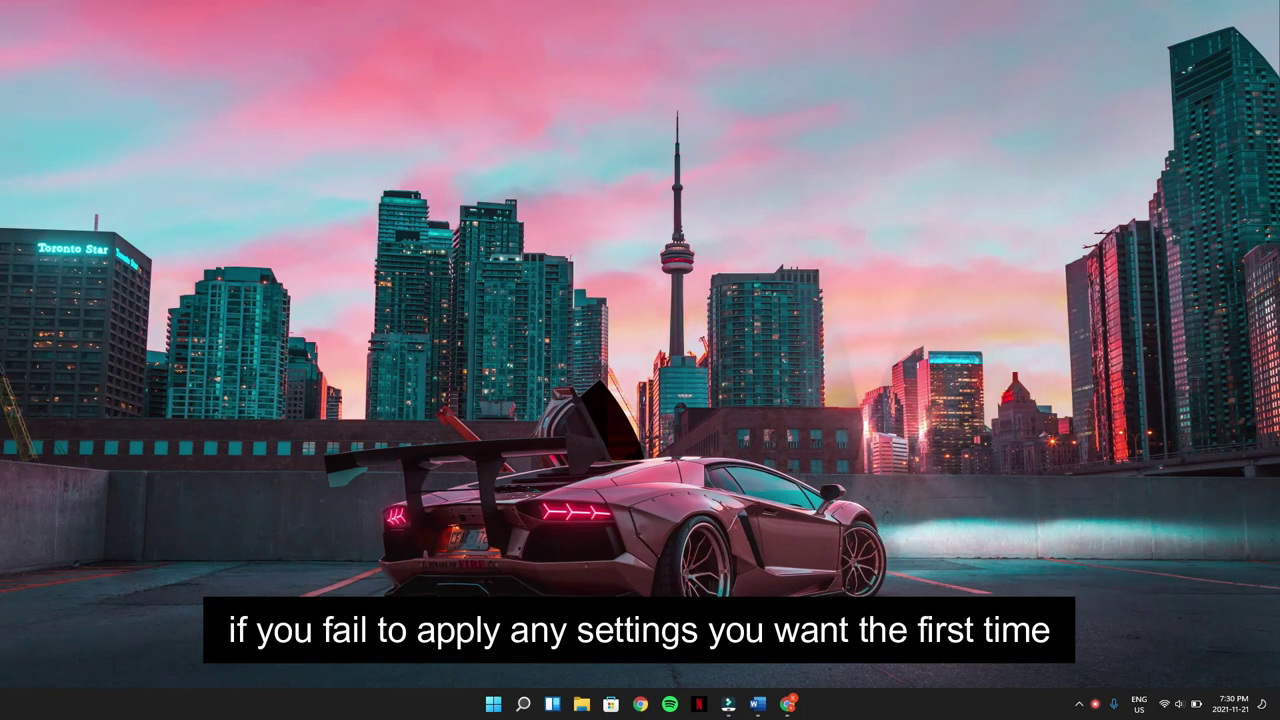
# Search Windows for "riva", launch RivaTuner Statistics Server and bring up its window from the hidden background apps
pyautogui.press('super')
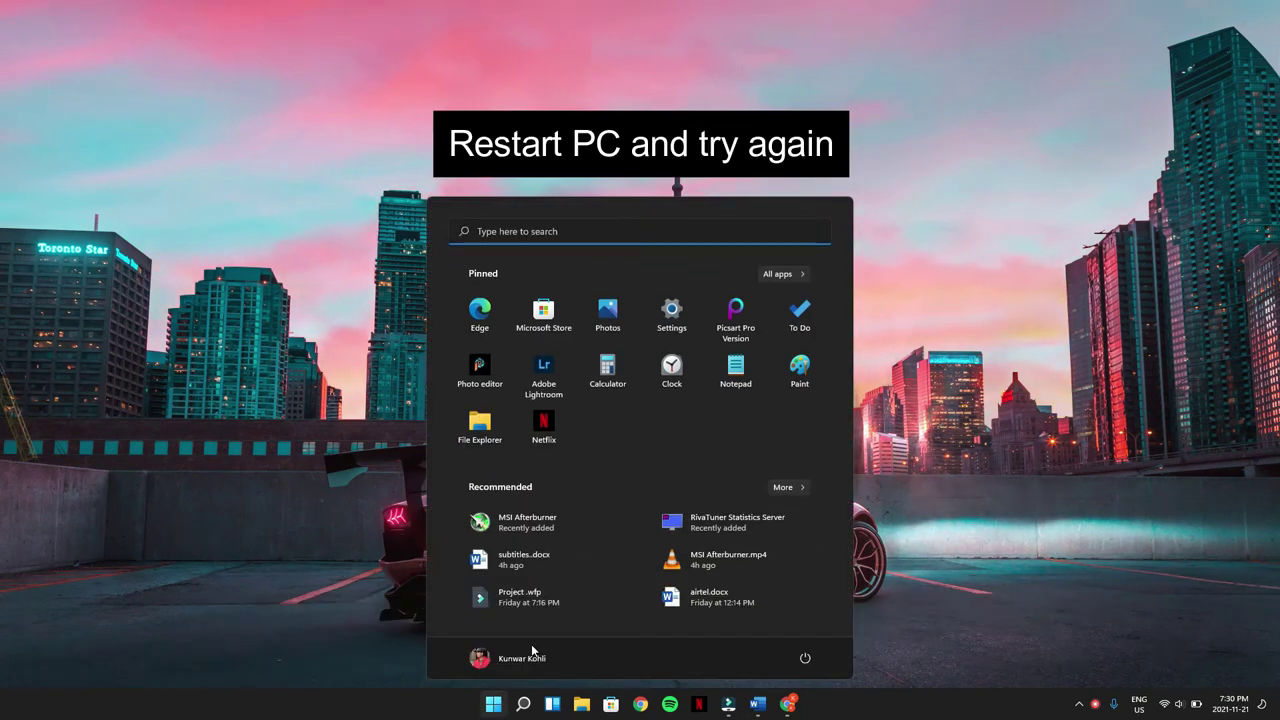
pyautogui.write('riva')
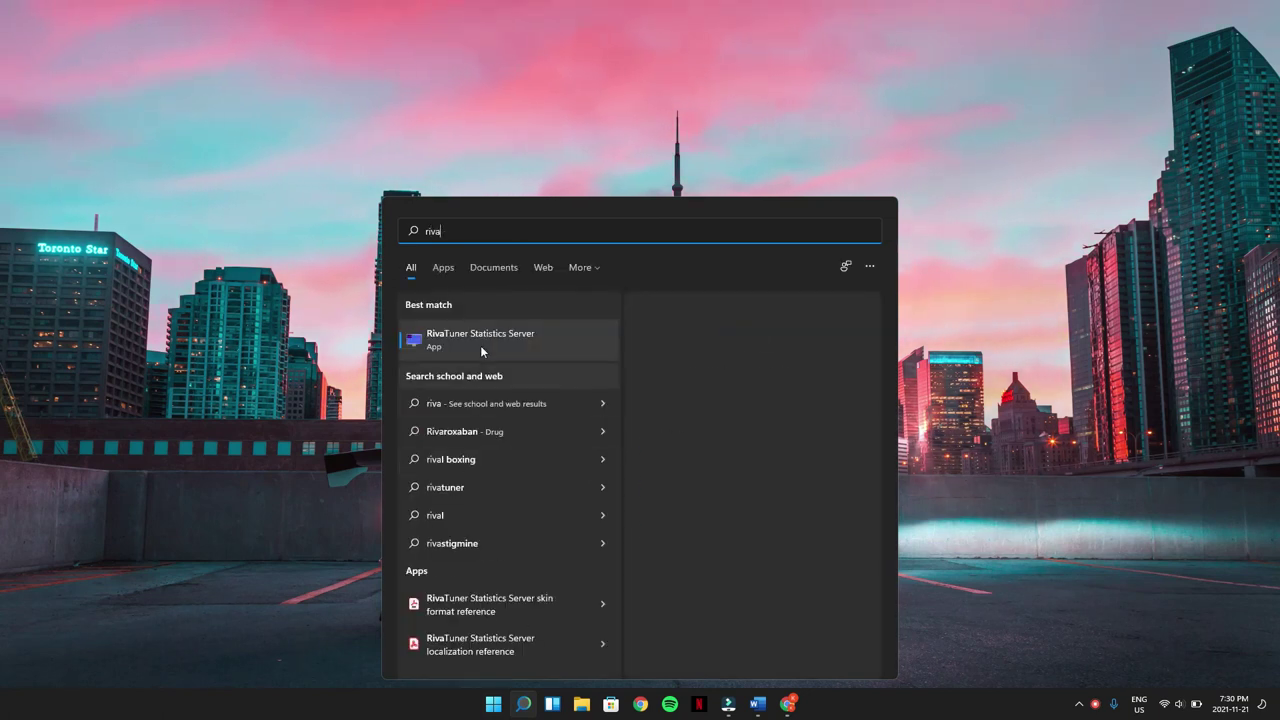
pyautogui.click(487, 348)
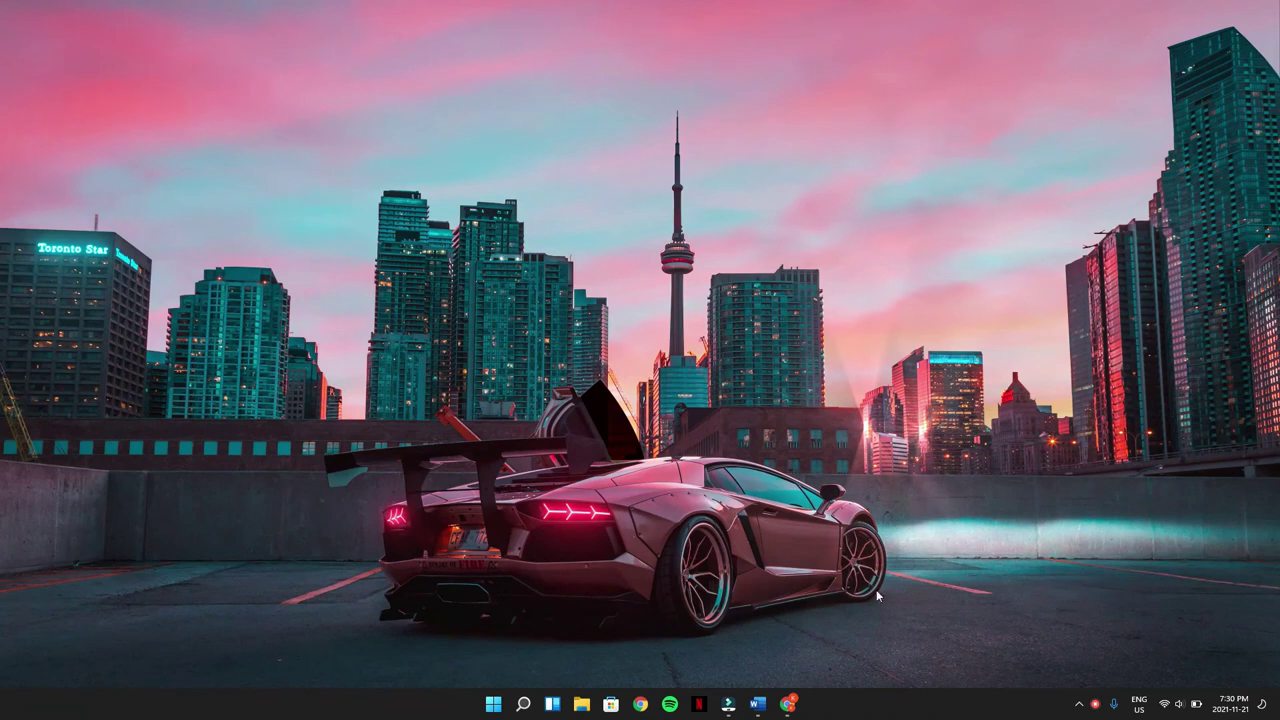
pyautogui.click(1079, 704)
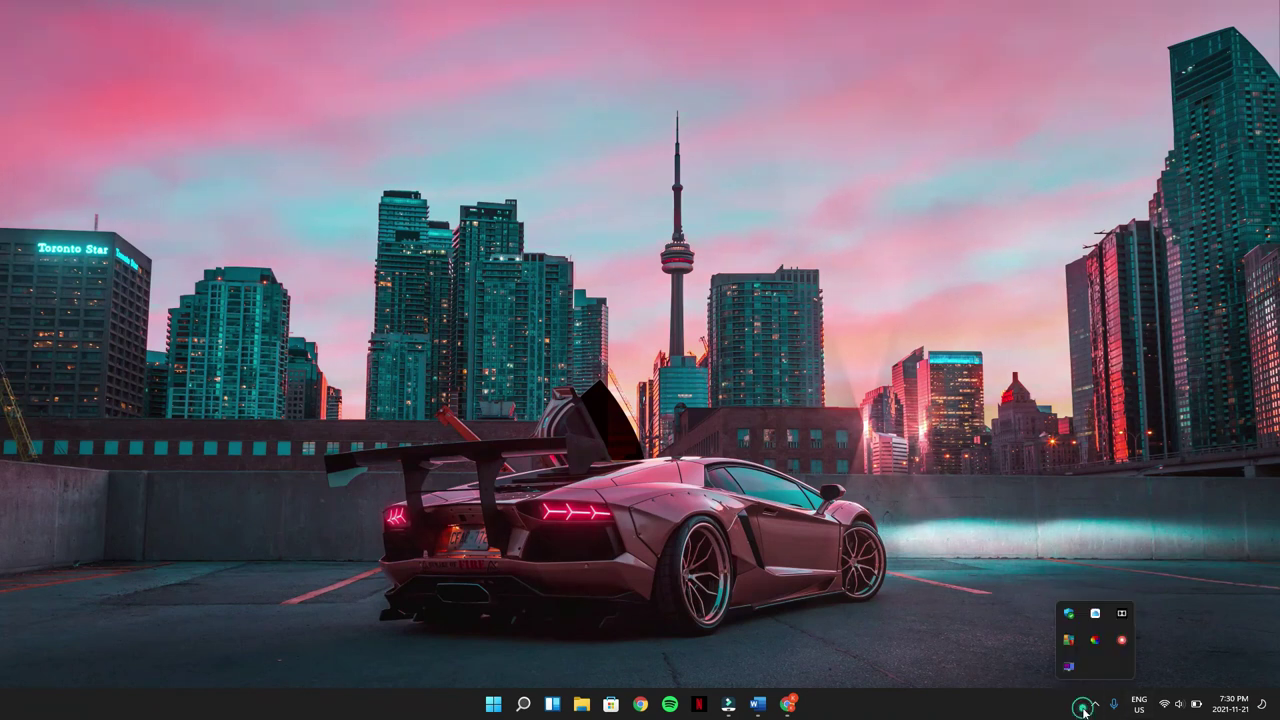
pyautogui.click(1069, 665)
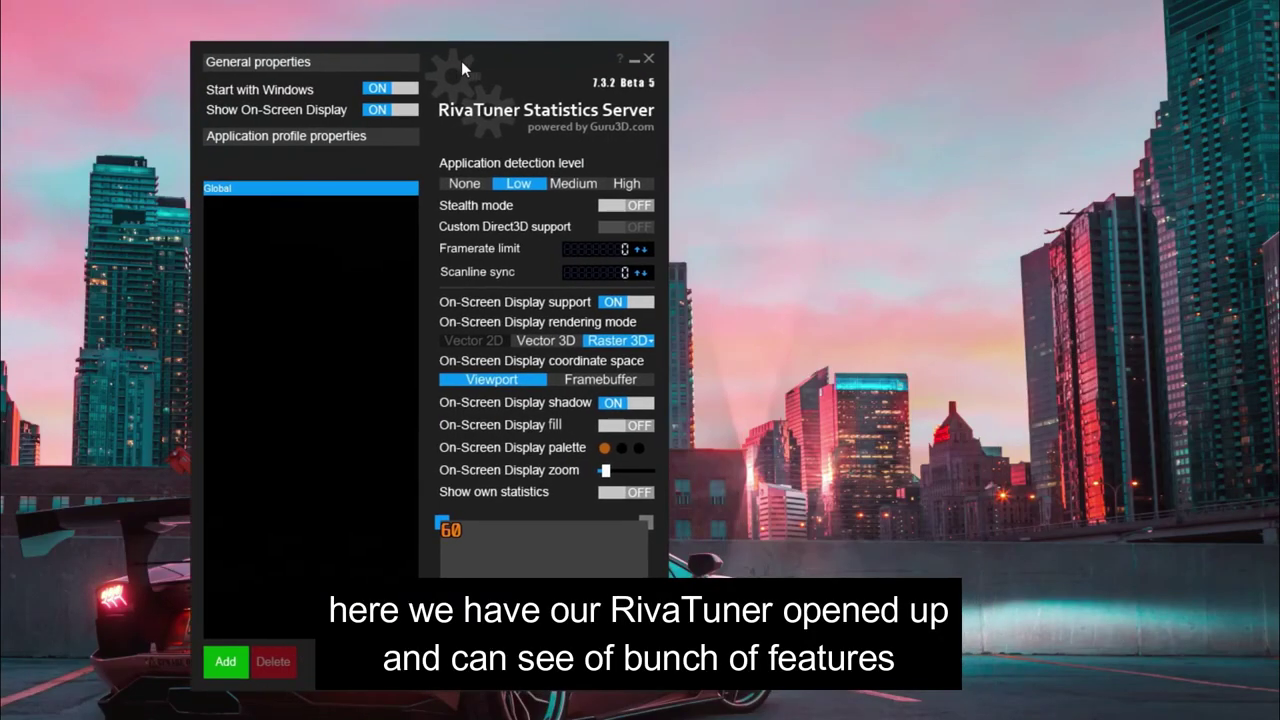
# Reposition the RivaTuner window and switch the general startup and on-screen display options off and back on
pyautogui.moveTo(461, 61); pyautogui.dragTo(421, 57)
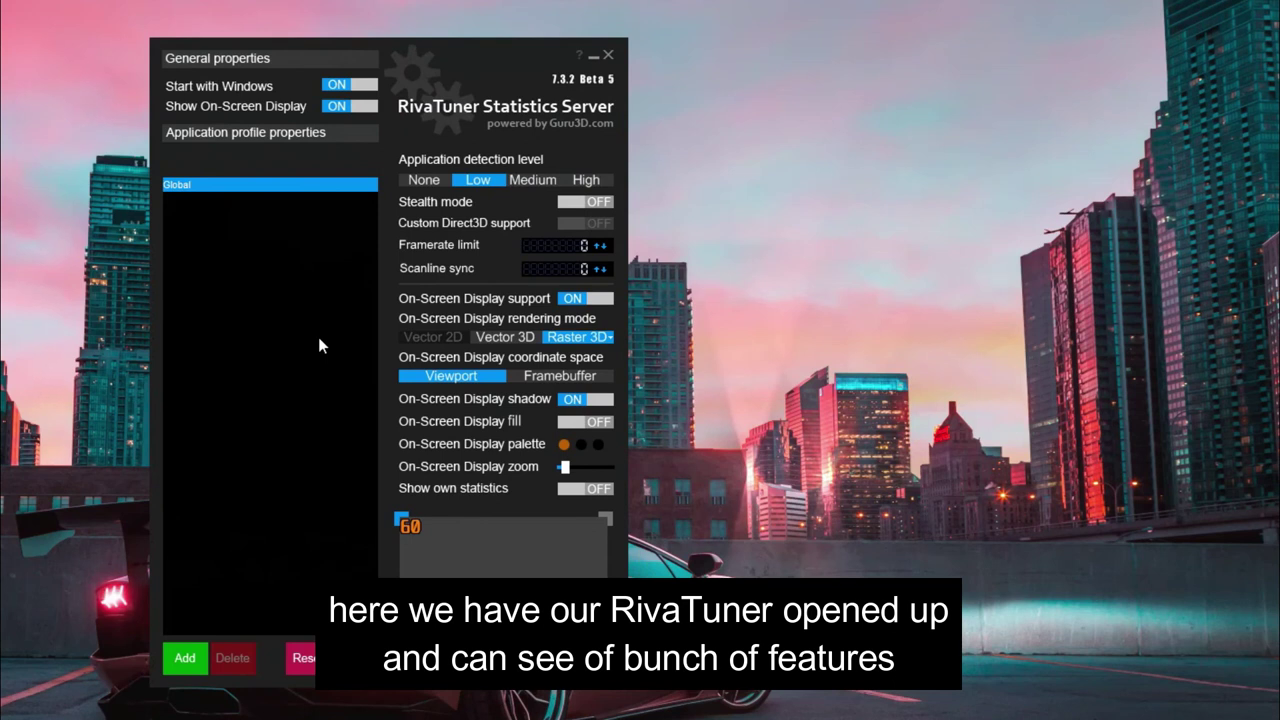
pyautogui.click(342, 86)
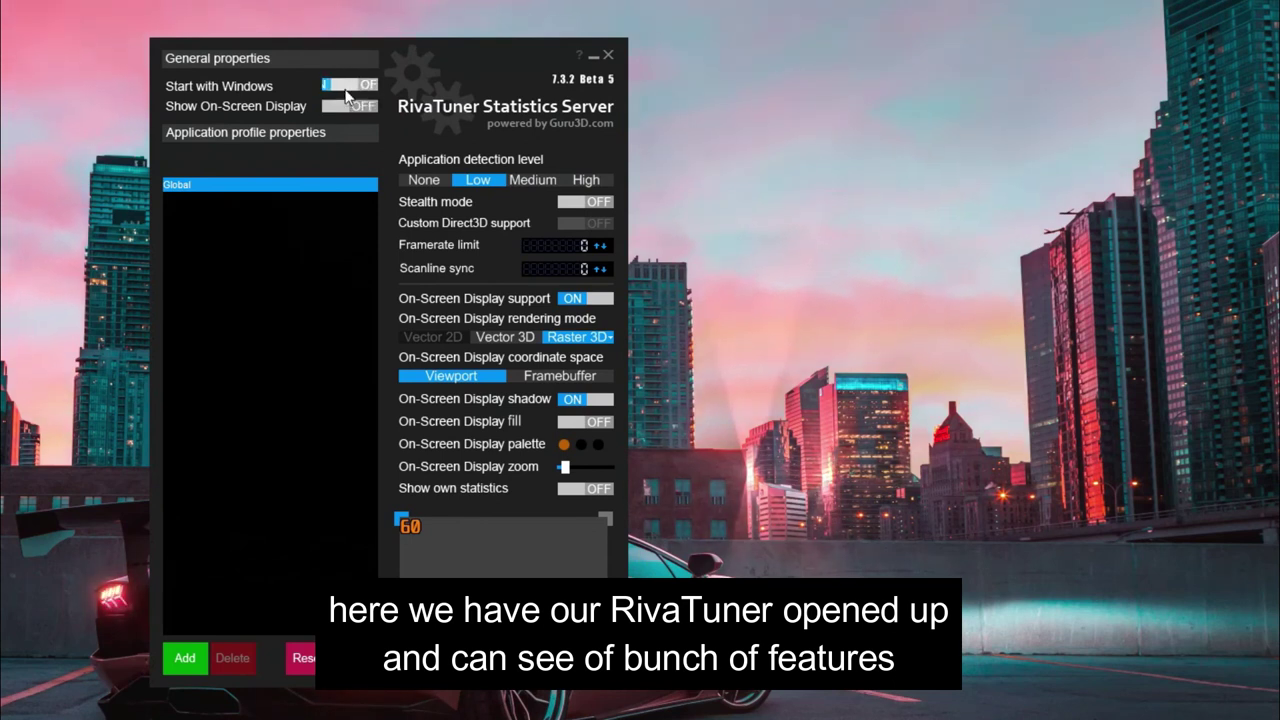
pyautogui.click(342, 87)
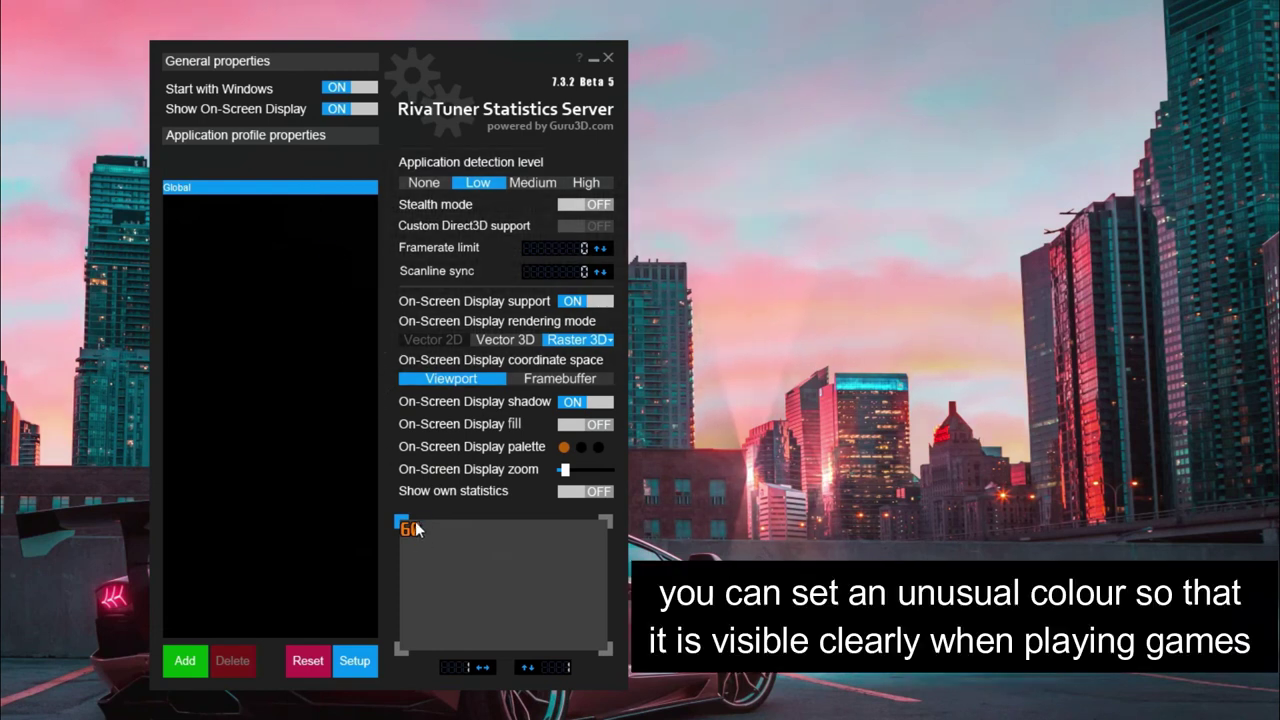
# Set the first On-Screen Display palette colour to bright green (0, 255, 0) and increase the display zoom slightly
pyautogui.click(564, 448)
pyautogui.moveTo(357, 313)
pyautogui.mouseDown()
pyautogui.moveTo(356, 330)
pyautogui.moveTo(307, 319)
pyautogui.moveTo(326, 347)
pyautogui.mouseUp()
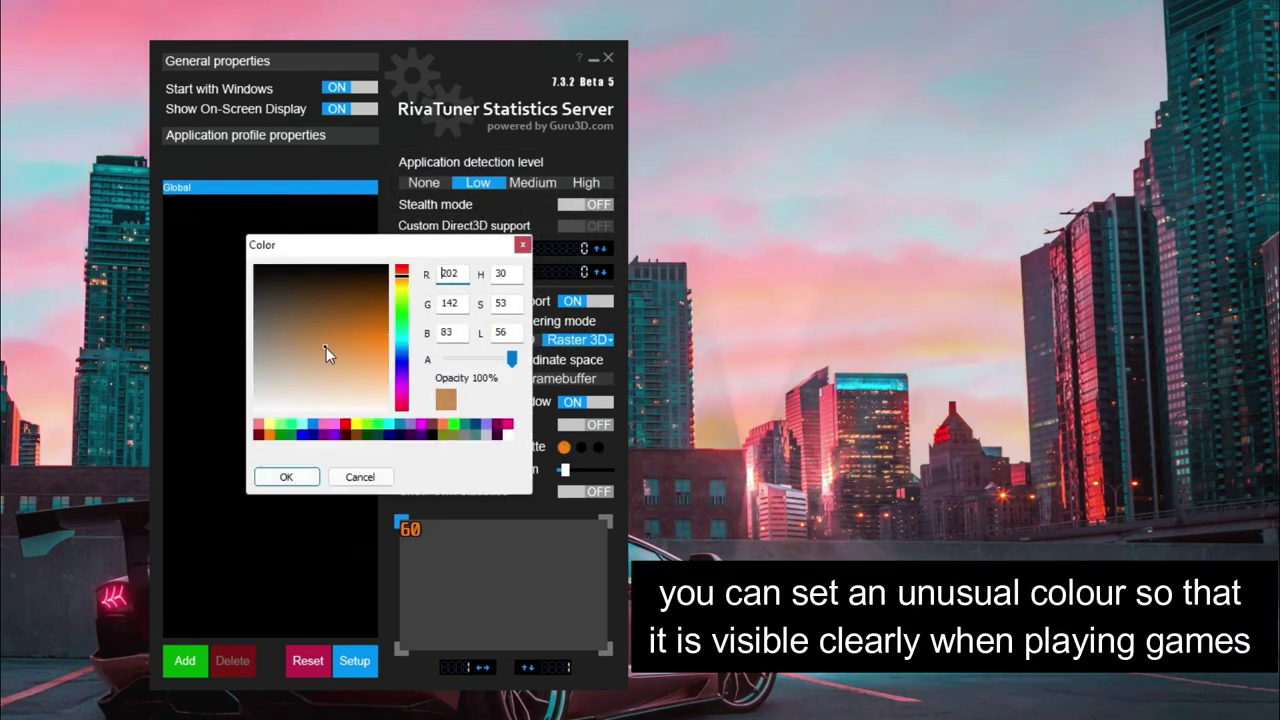
pyautogui.click(452, 428)
pyautogui.click(446, 425)
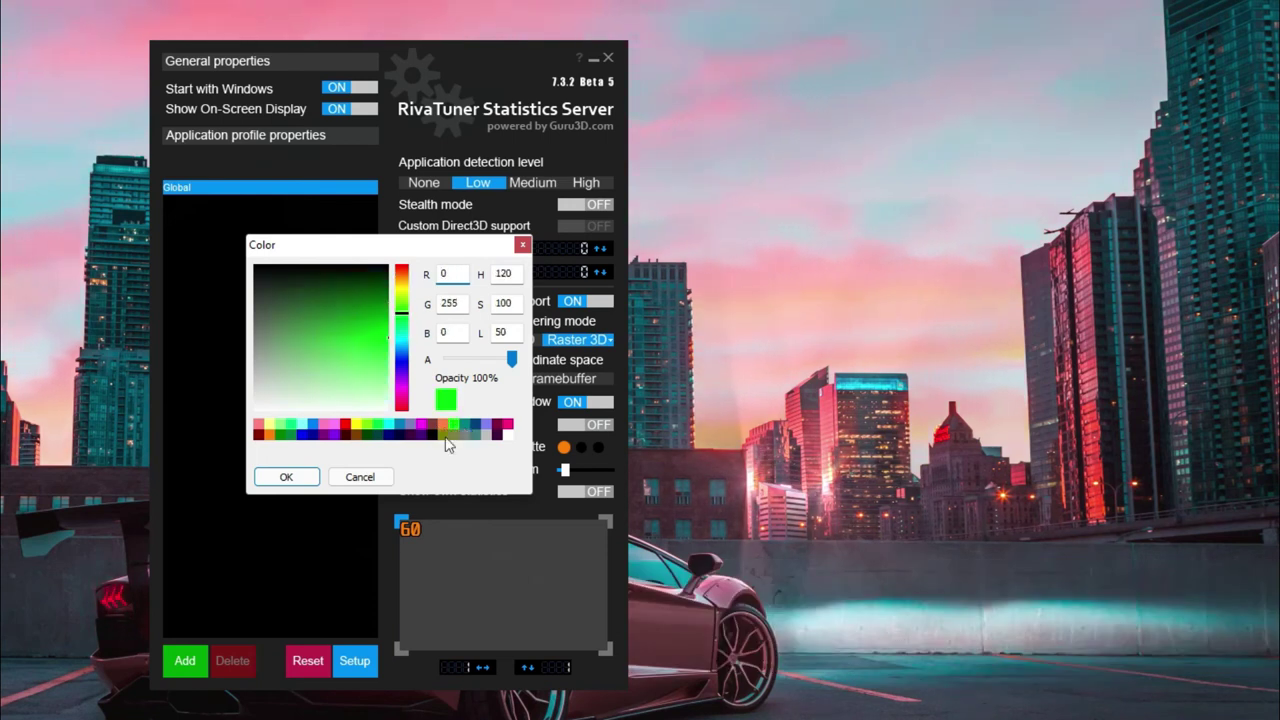
pyautogui.click(312, 480)
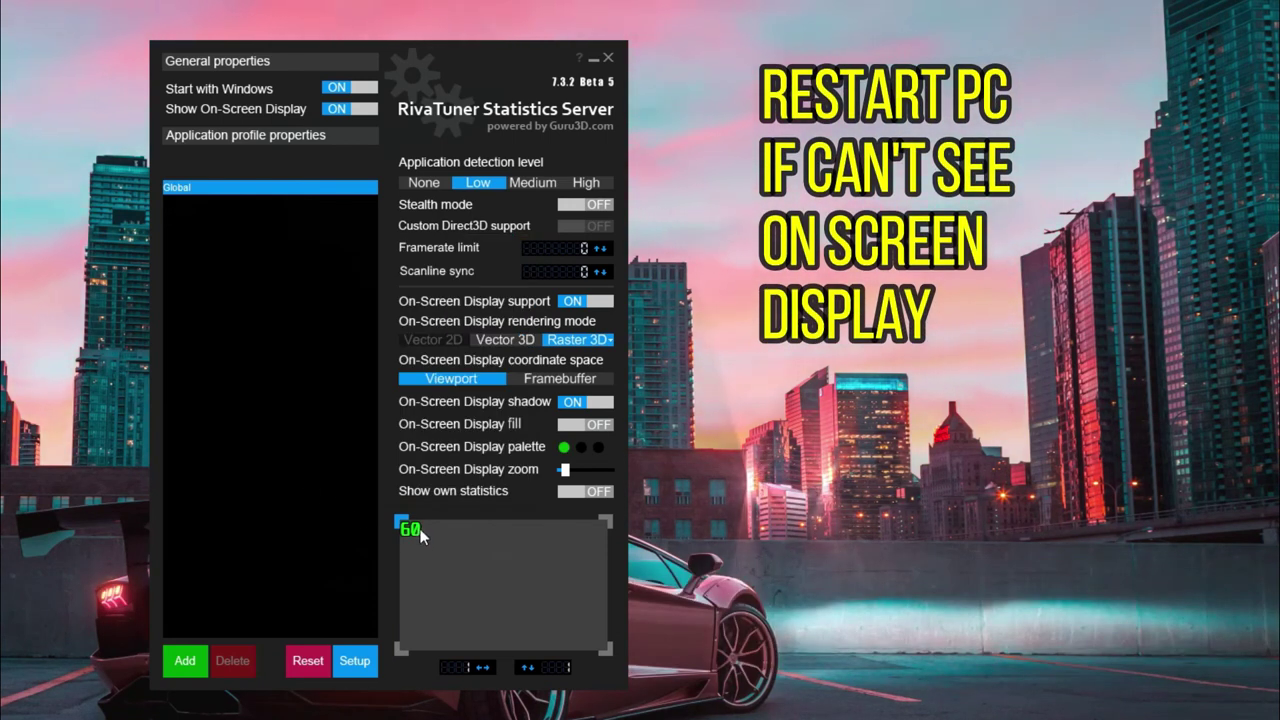
pyautogui.moveTo(501, 542)
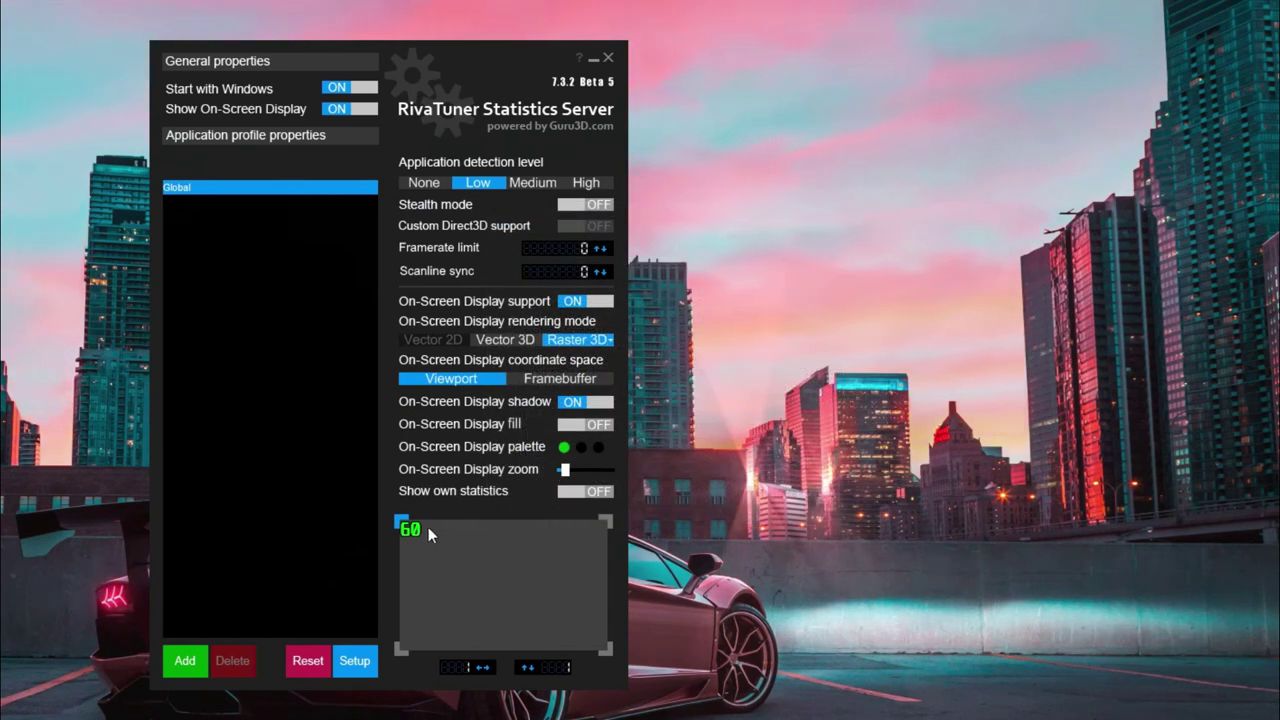
pyautogui.moveTo(565, 470); pyautogui.dragTo(575, 474)
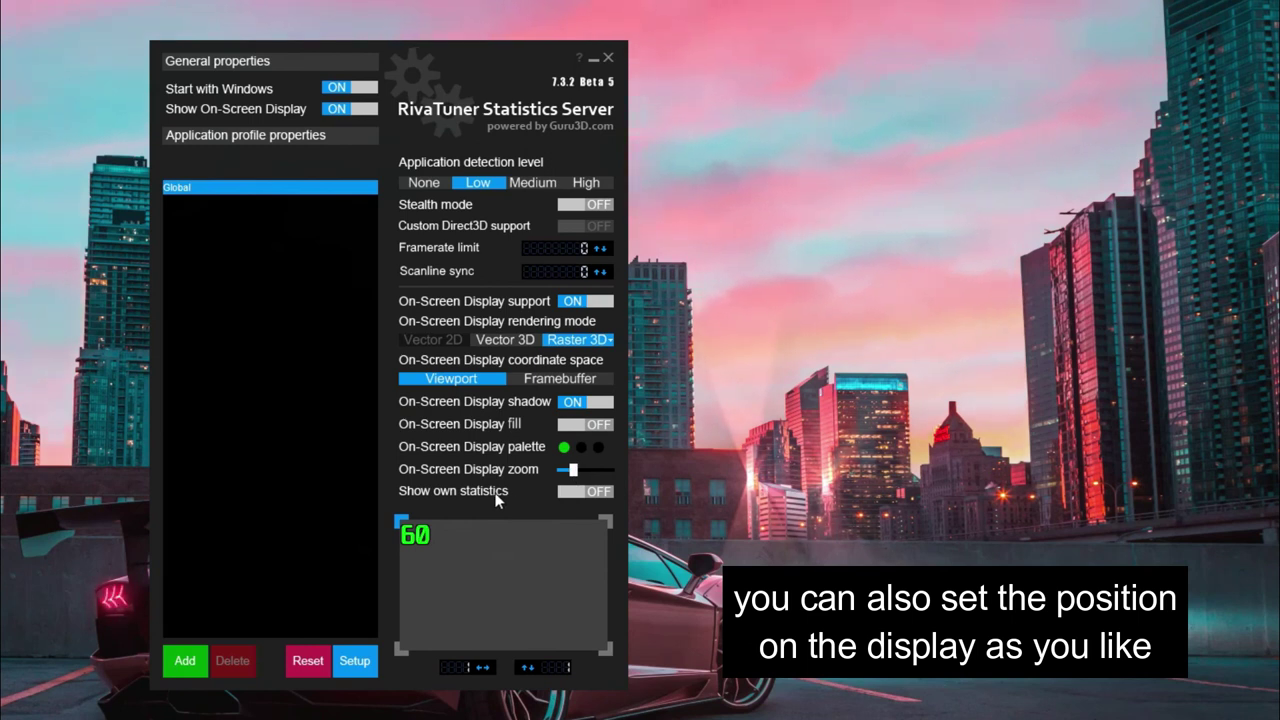
# Adjust the On-Screen Display position to a horizontal offset of 2 and a vertical offset of 2
pyautogui.click(486, 669)
pyautogui.click(486, 669)
pyautogui.click(486, 669)
pyautogui.click(484, 668)
pyautogui.click(481, 670)
pyautogui.click(481, 670)
pyautogui.click(531, 669)
pyautogui.click(531, 669)
pyautogui.click(531, 669)
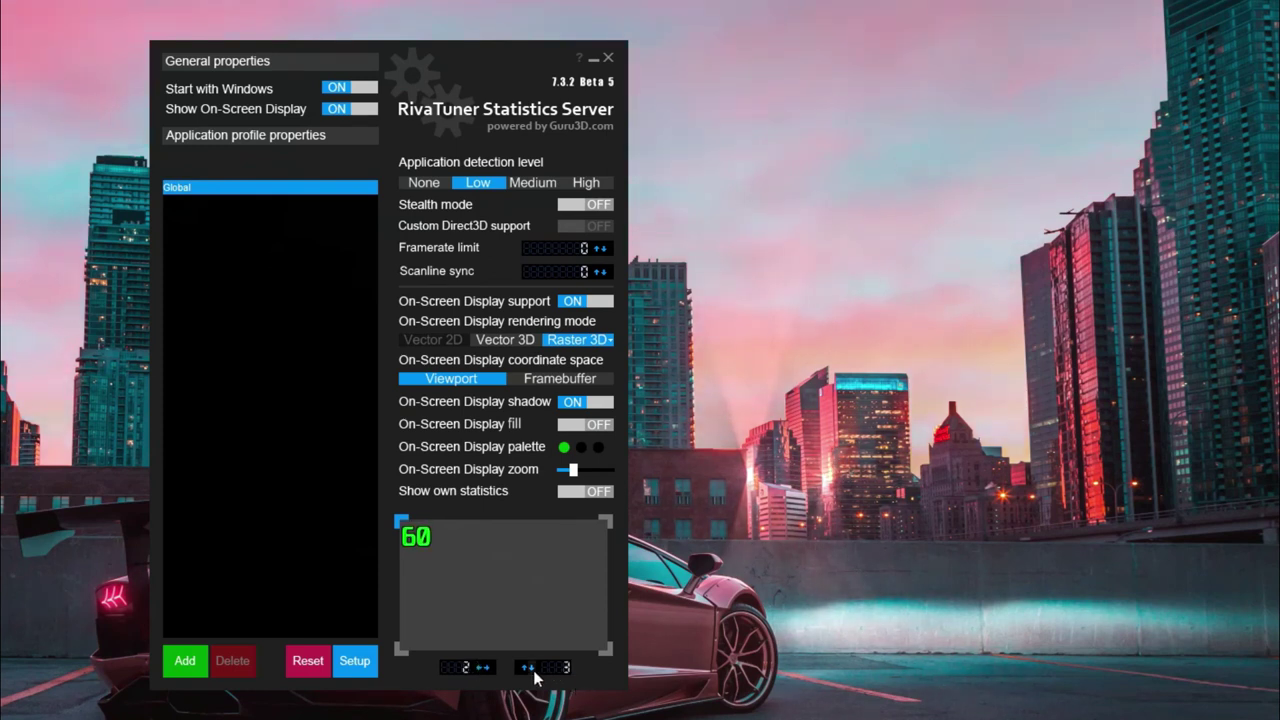
pyautogui.click(528, 667)
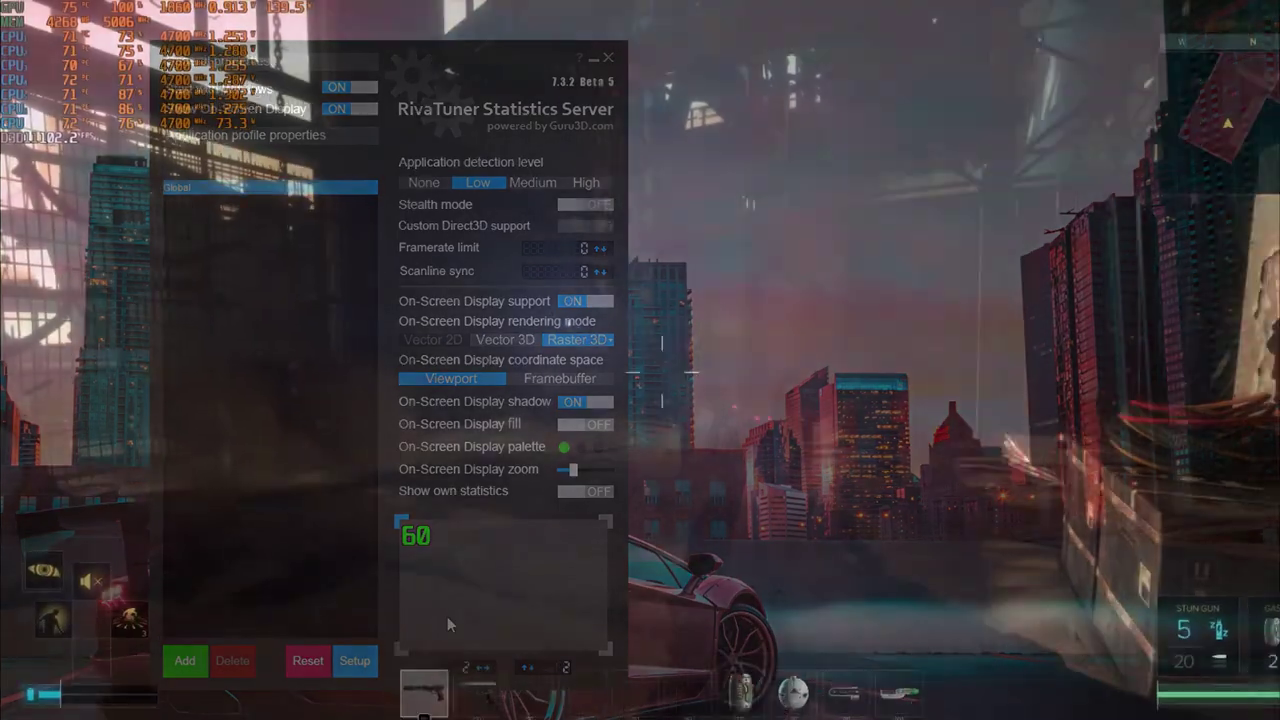